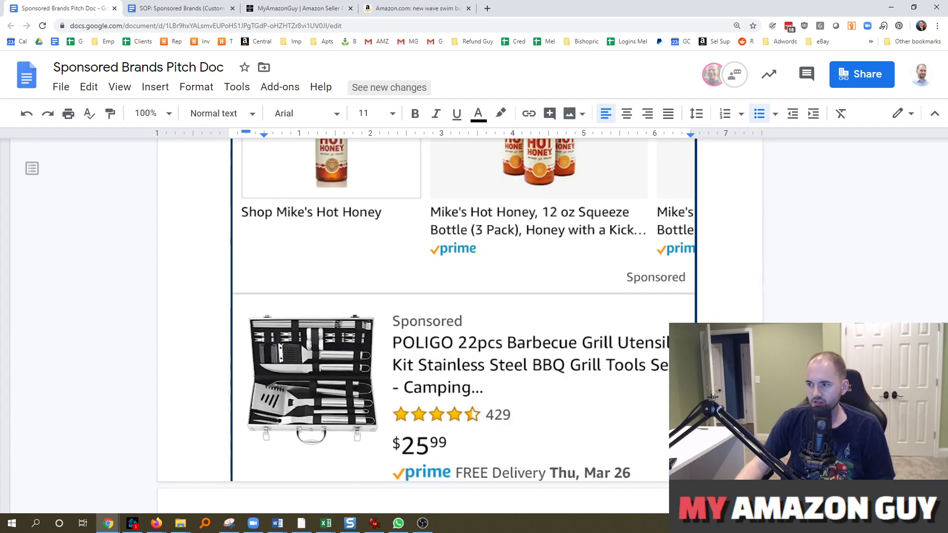
pyautogui.scroll(-6, 463, 326)
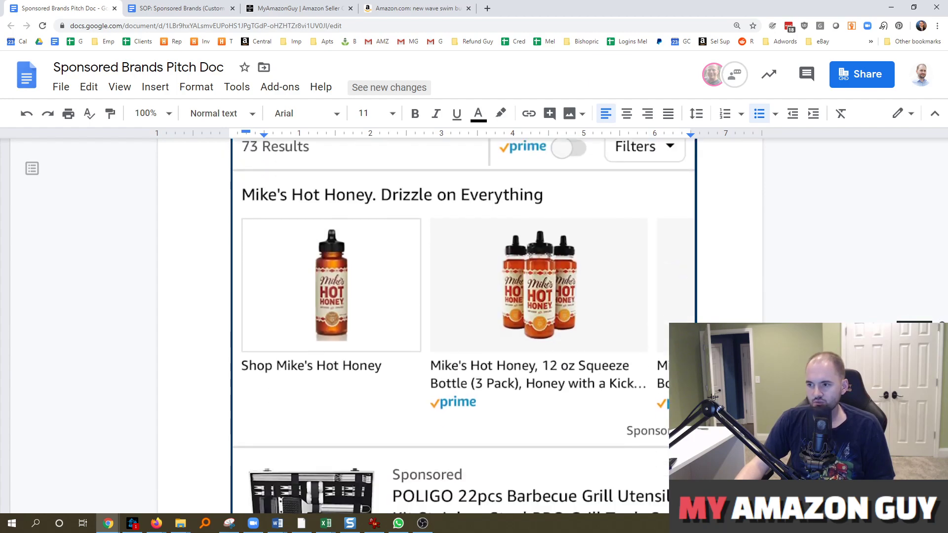
pyautogui.scroll(-12, 463, 326)
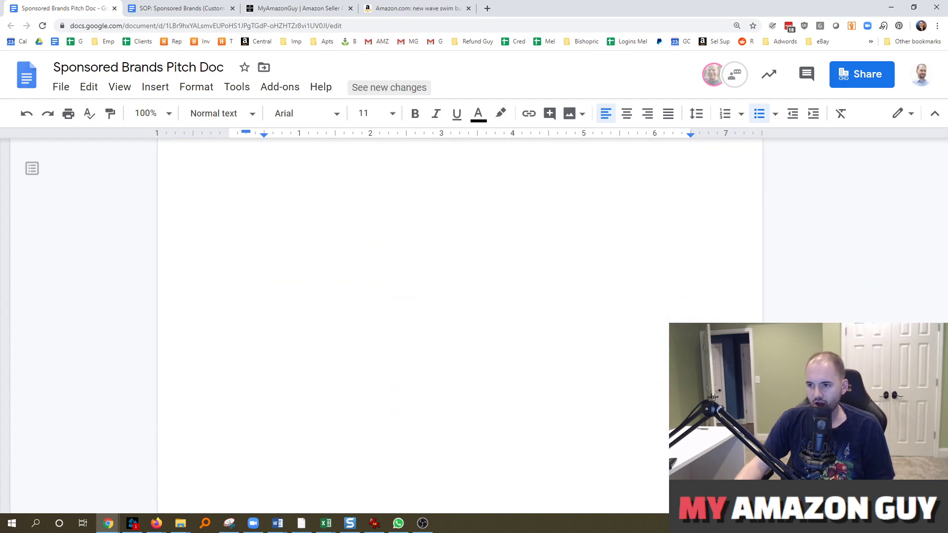
pyautogui.scroll(4, 464, 326)
pyautogui.scroll(-8, 463, 326)
pyautogui.scroll(-4, 463, 325)
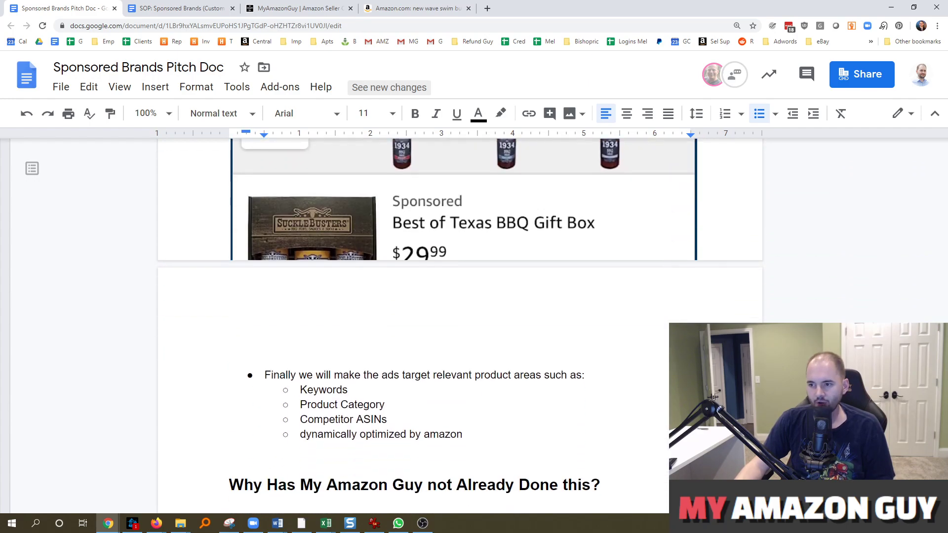
pyautogui.click(422, 375)
pyautogui.click(230, 249)
pyautogui.click(372, 308)
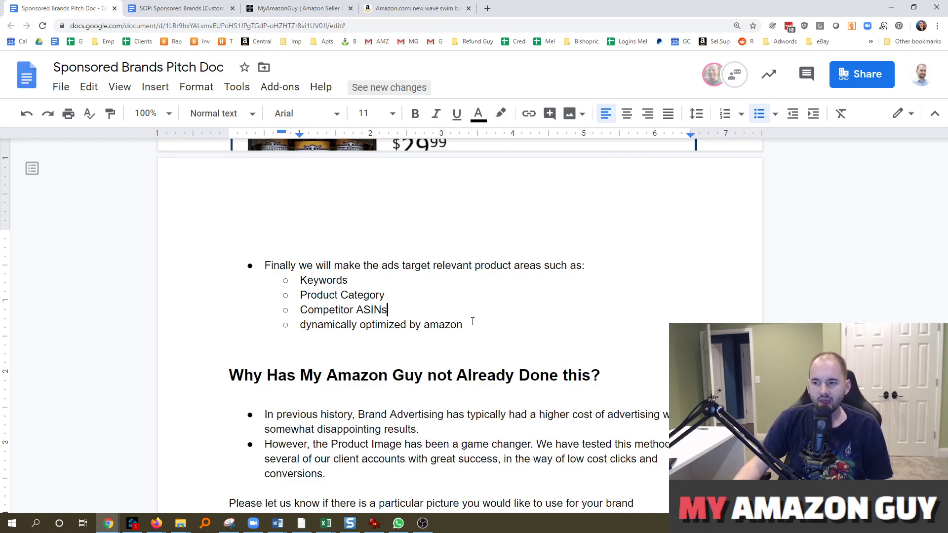
pyautogui.scroll(-3, 471, 333)
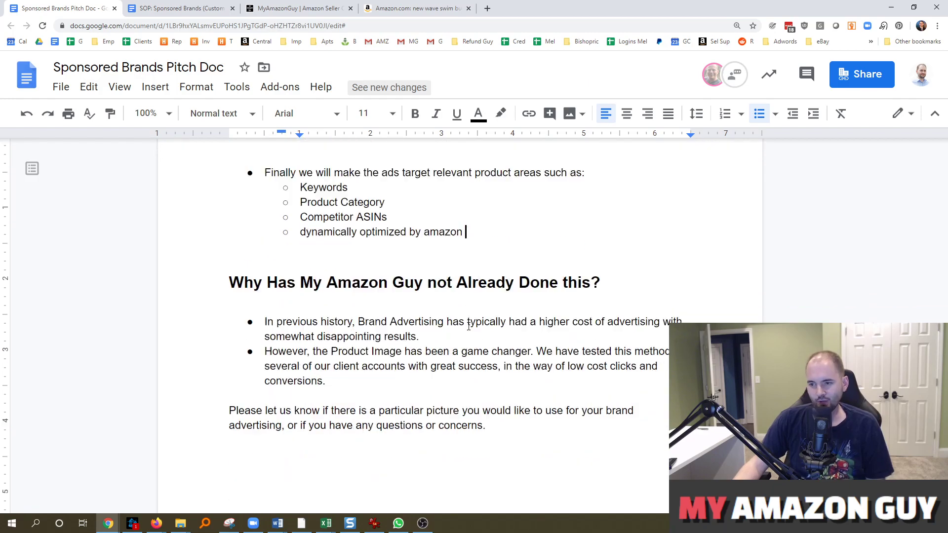
pyautogui.click(302, 231)
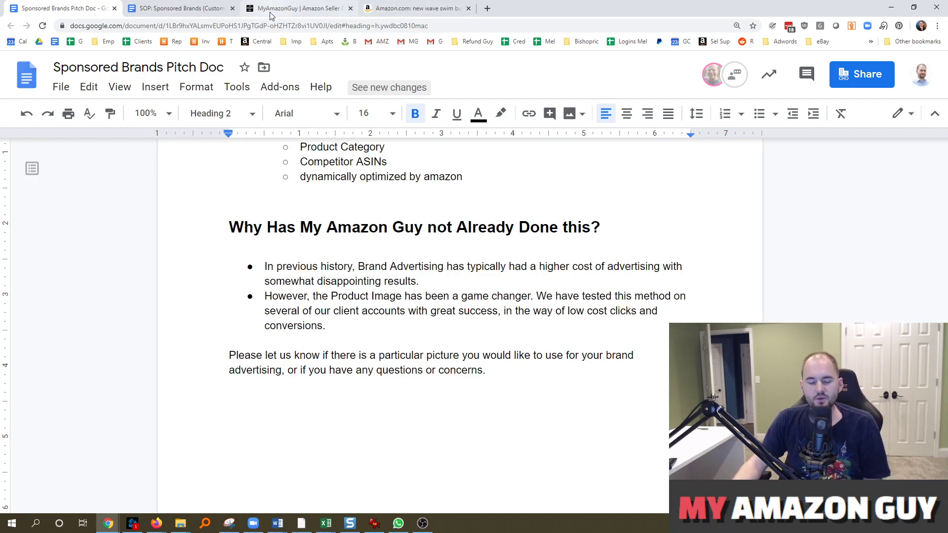
# In the Sponsored Brands (Custom Image) SOP, highlight step 3, 'Click Create Campaign'
pyautogui.click(167, 6)
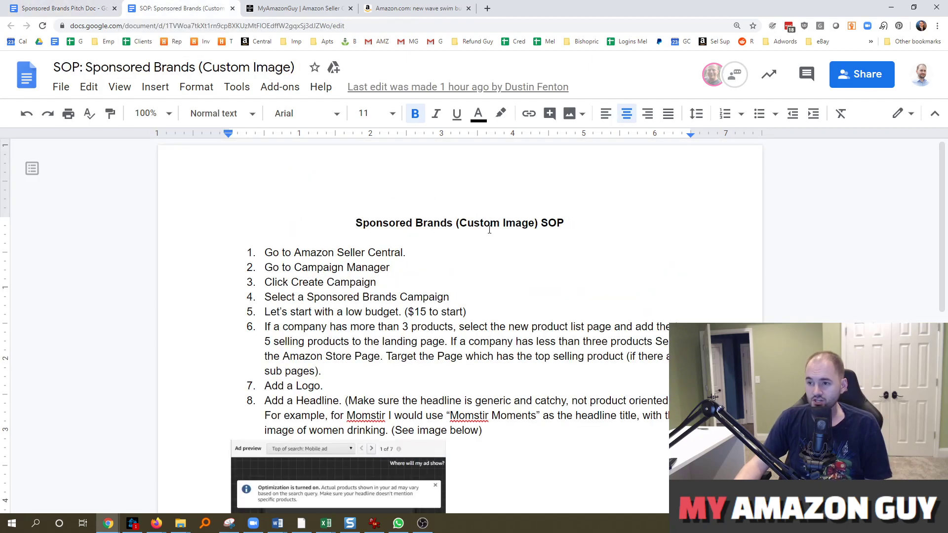
pyautogui.click(424, 241)
pyautogui.click(424, 246)
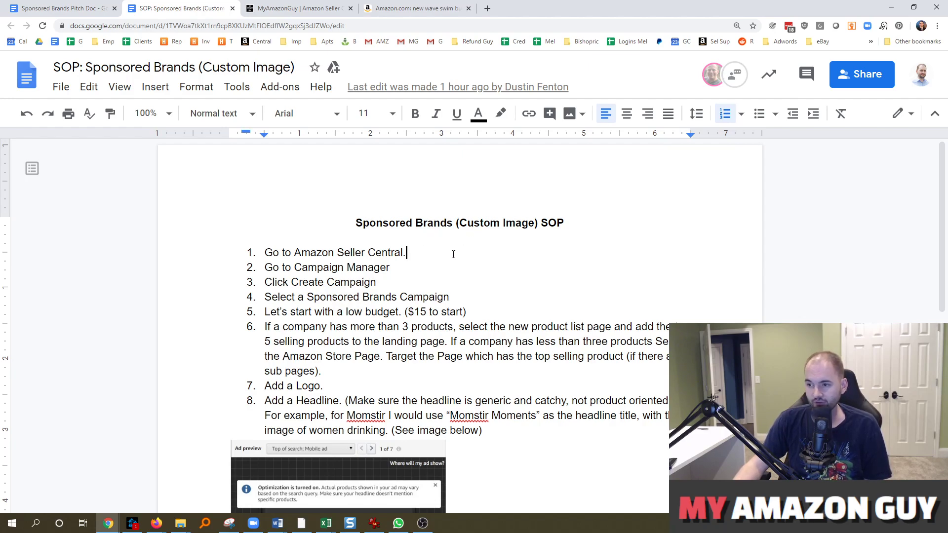
pyautogui.scroll(-1, 456, 244)
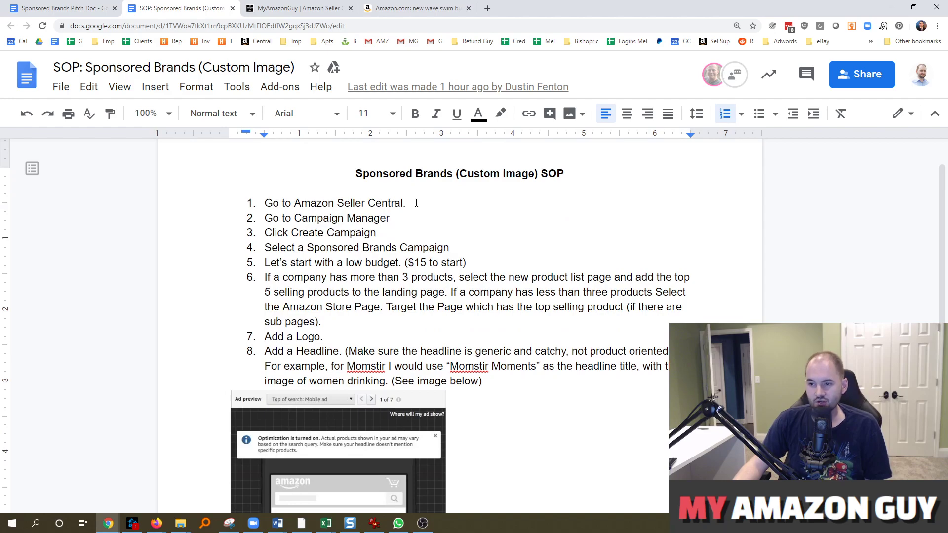
pyautogui.moveTo(414, 222); pyautogui.dragTo(301, 220)
pyautogui.moveTo(390, 235); pyautogui.dragTo(256, 235)
# Switch back to the Amazon Seller Central campaign window
pyautogui.click(156, 523)
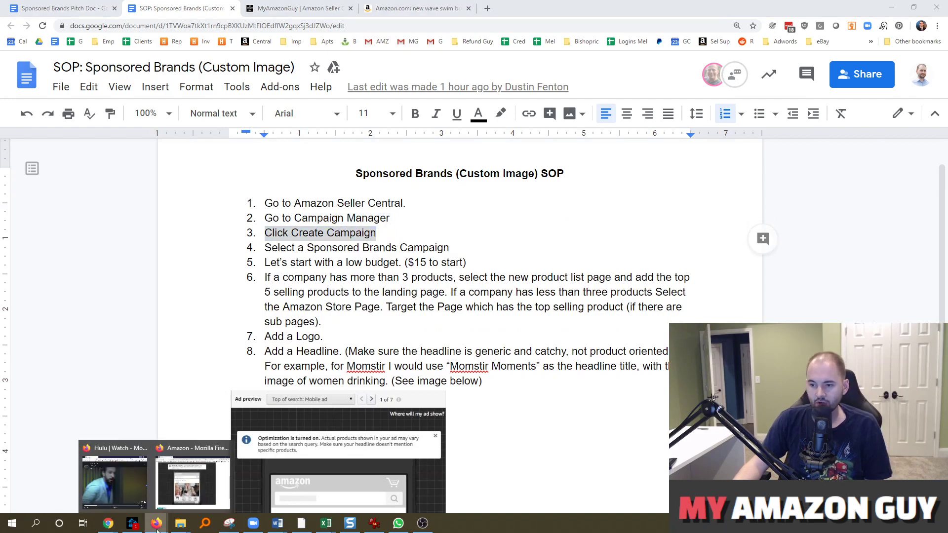
pyautogui.click(186, 486)
pyautogui.scroll(3, 469, 190)
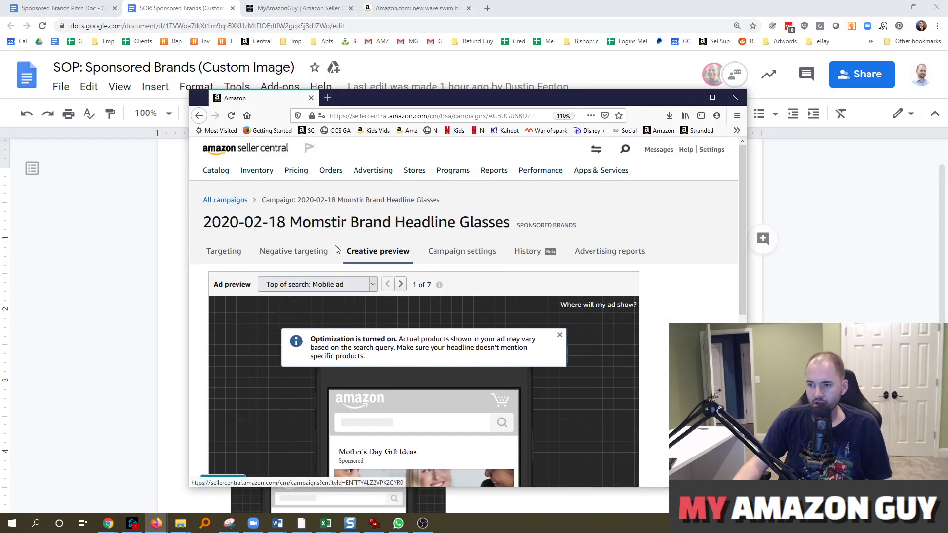
# From the All campaigns list, choose Create campaign and move the browser window to the right
pyautogui.scroll(-4, 474, 311)
pyautogui.scroll(-3, 607, 304)
pyautogui.scroll(3, 494, 302)
pyautogui.scroll(-3, 423, 301)
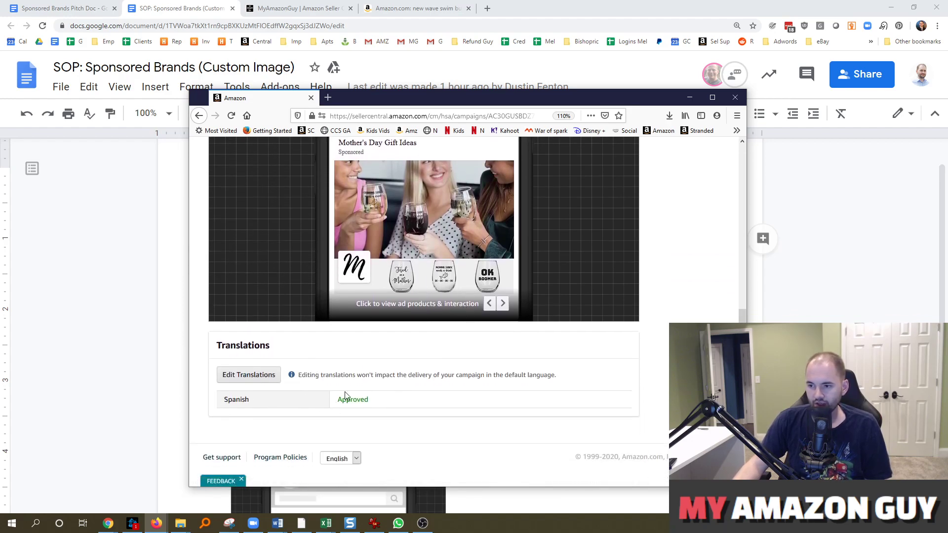
pyautogui.scroll(6, 344, 395)
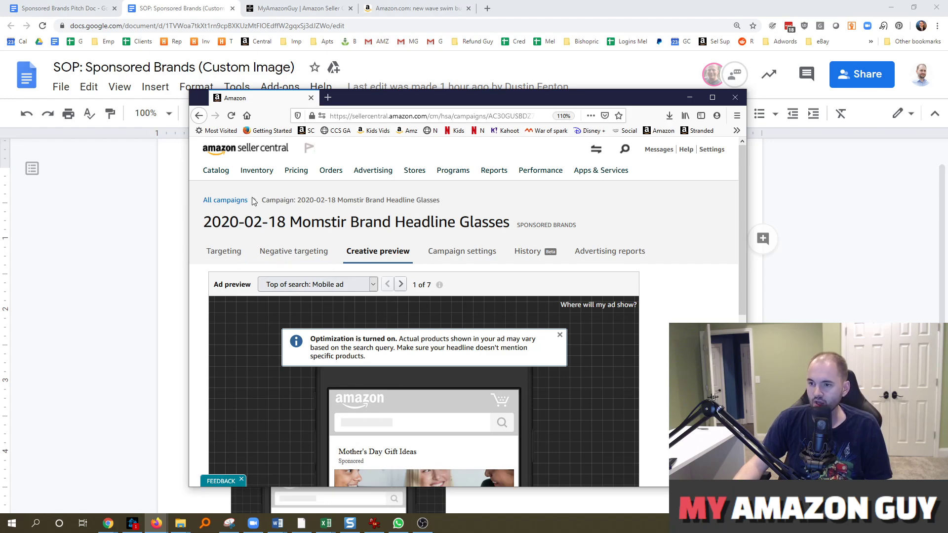
pyautogui.click(237, 201)
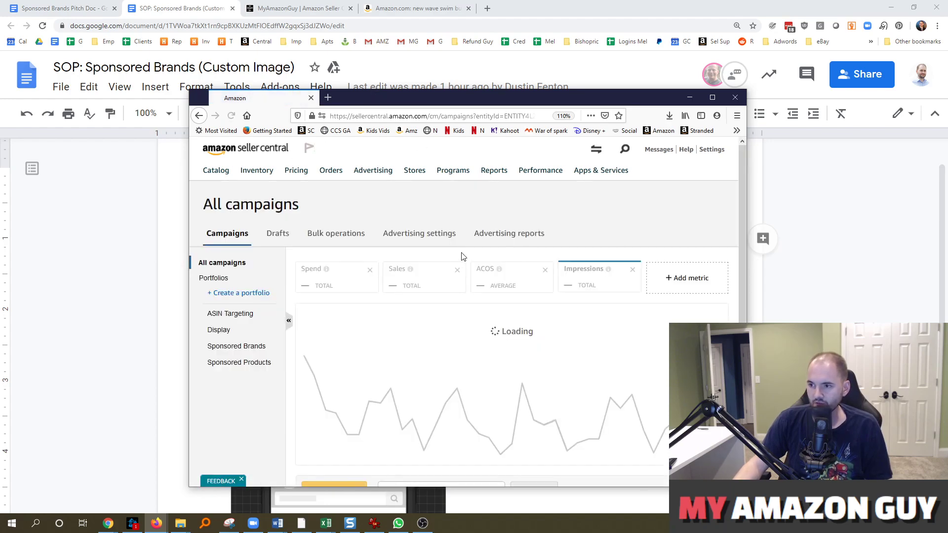
pyautogui.scroll(-3, 336, 311)
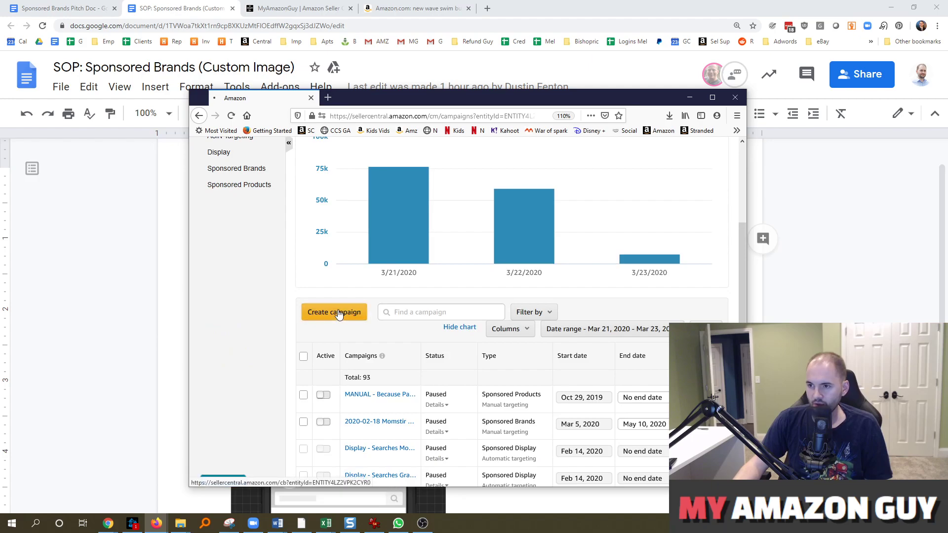
pyautogui.click(338, 312)
pyautogui.moveTo(397, 101); pyautogui.dragTo(643, 90)
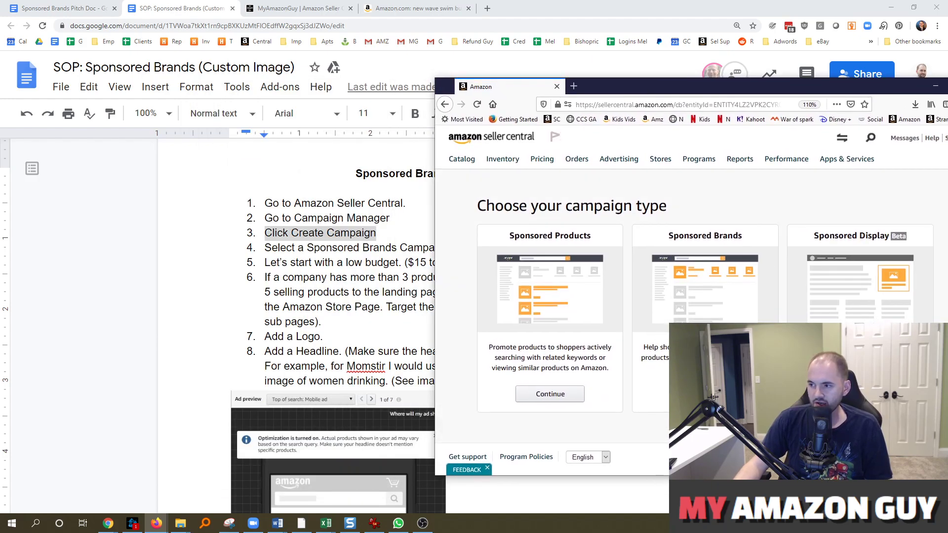
# Choose Sponsored Brands as the campaign type with a $10 daily budget
pyautogui.click(705, 394)
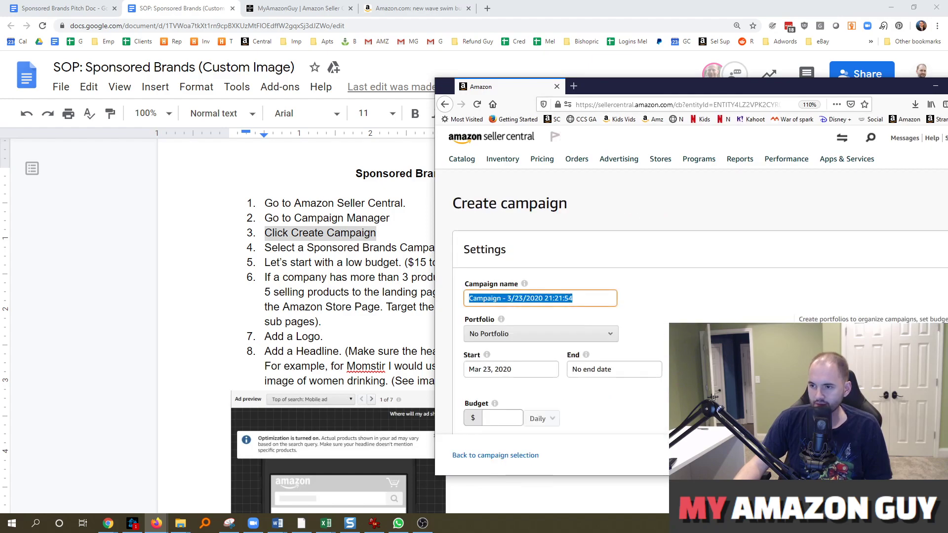
pyautogui.scroll(-3, 523, 279)
pyautogui.click(502, 236)
pyautogui.write('10')
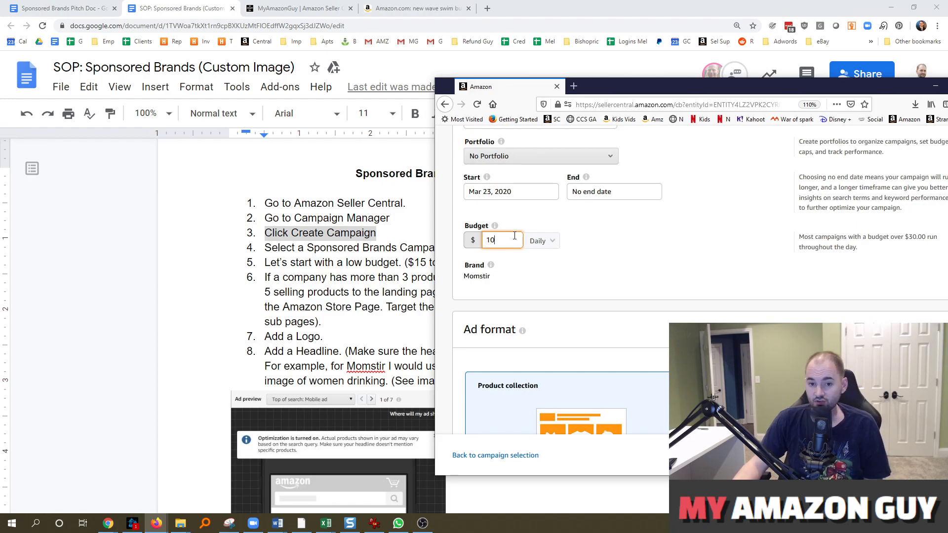
# Set the Amazon Store landing page to the Momstir store's Home page
pyautogui.scroll(-3, 673, 267)
pyautogui.scroll(-1, 684, 252)
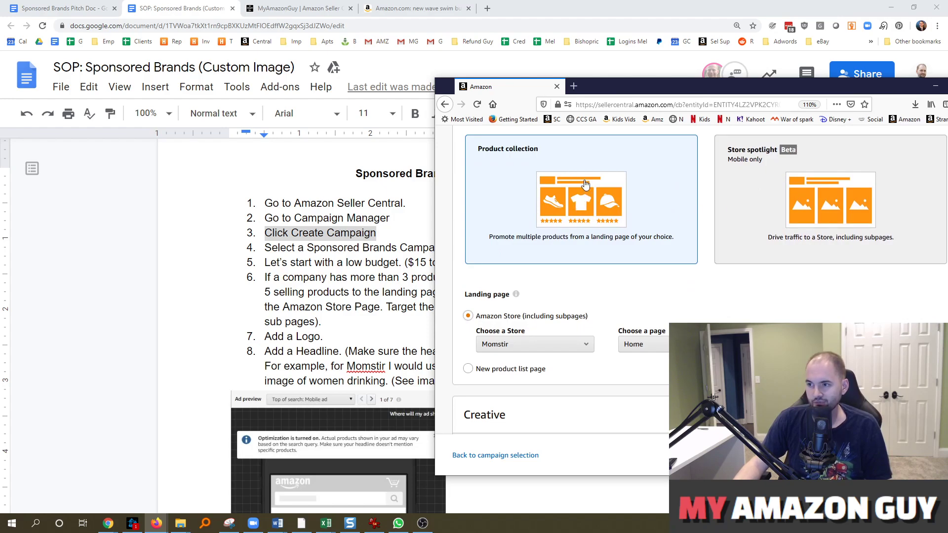
pyautogui.scroll(-2, 590, 188)
pyautogui.scroll(-1, 572, 170)
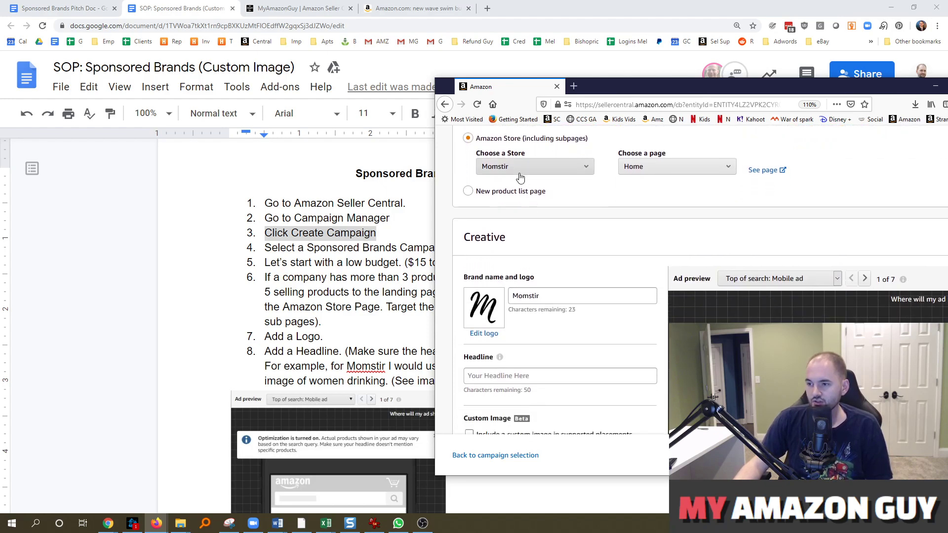
pyautogui.click(648, 168)
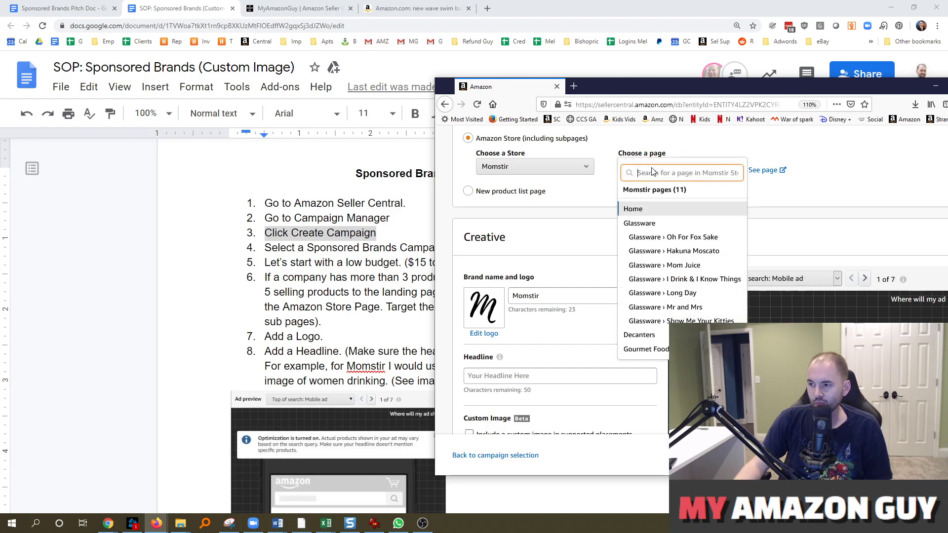
pyautogui.click(577, 210)
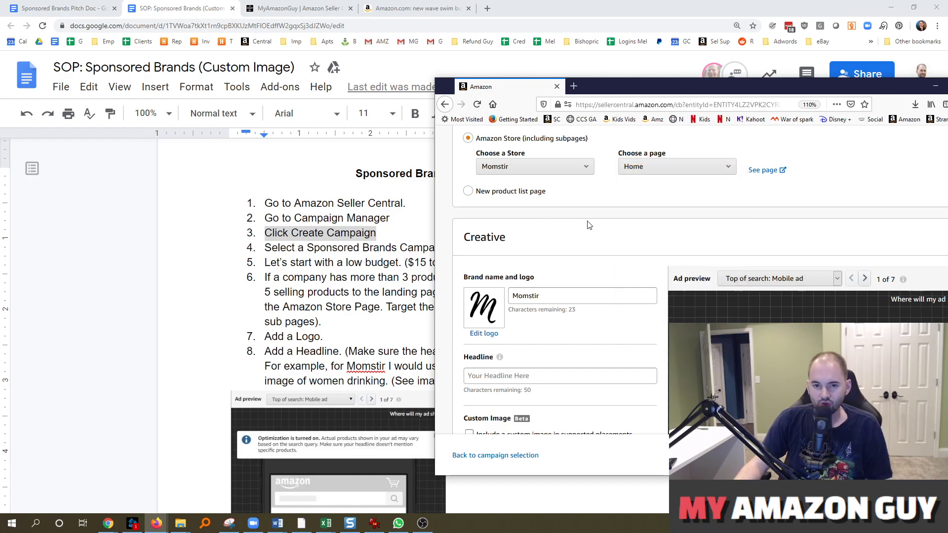
pyautogui.scroll(-2, 572, 269)
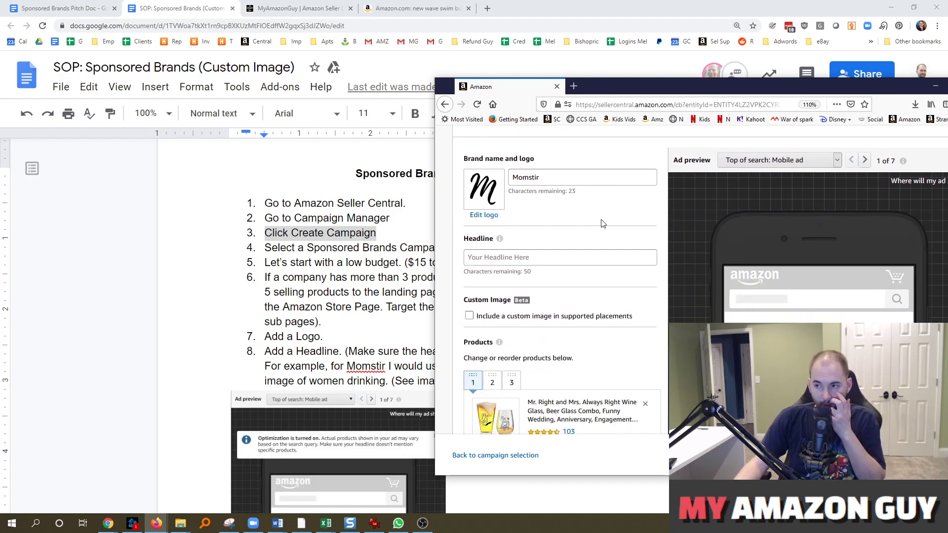
# Check 'Include a custom image in supported placements' and open Add image's Edit custom image panel
pyautogui.scroll(-1, 526, 271)
pyautogui.click(518, 256)
pyautogui.click(518, 256)
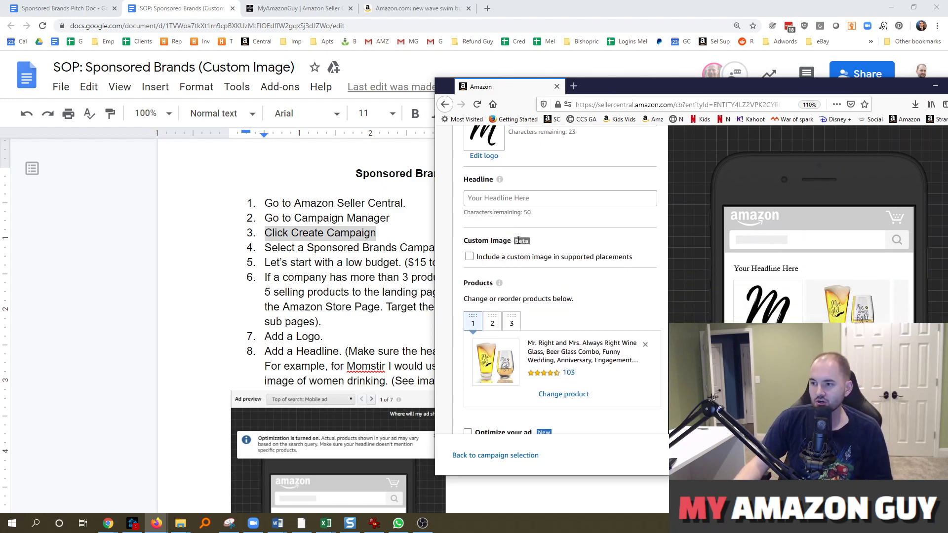
pyautogui.scroll(-1, 484, 225)
pyautogui.click(531, 198)
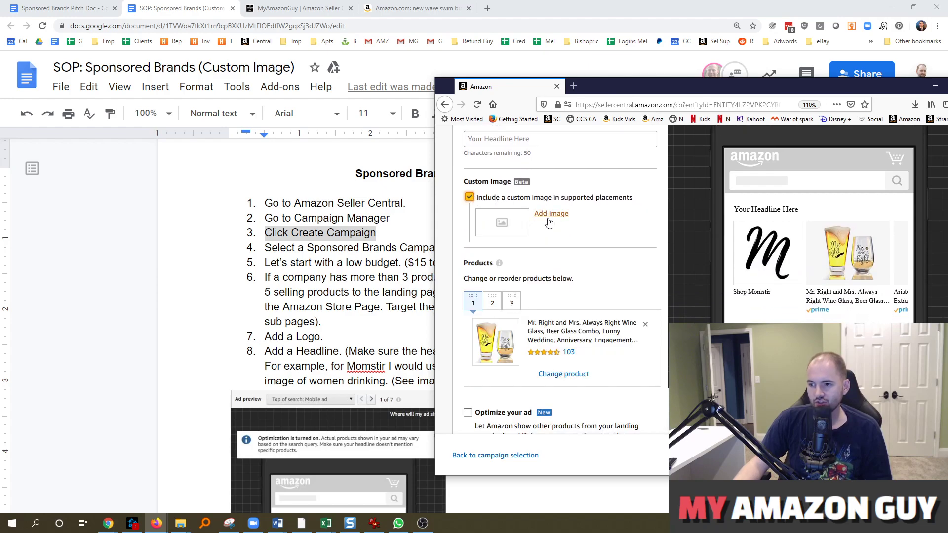
pyautogui.moveTo(627, 97); pyautogui.dragTo(663, 99)
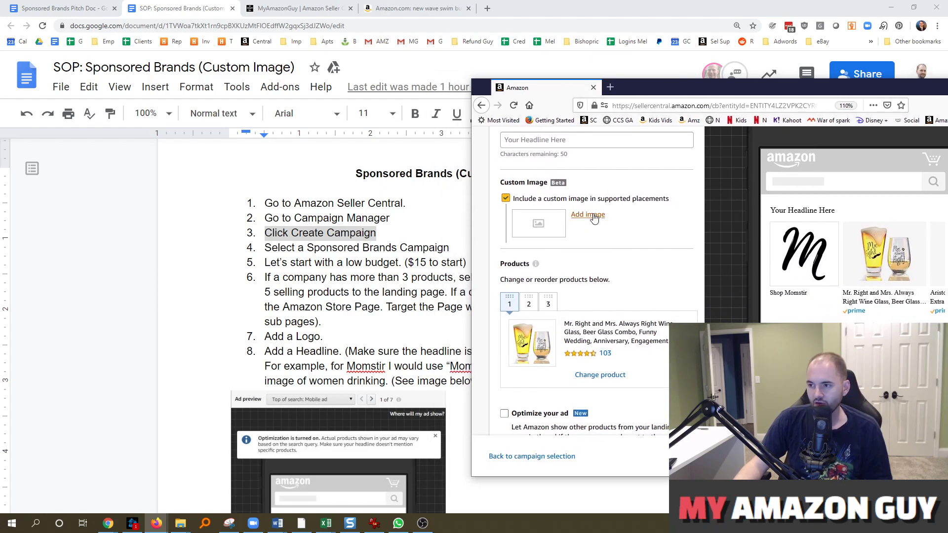
pyautogui.click(590, 215)
pyautogui.scroll(-1, 629, 250)
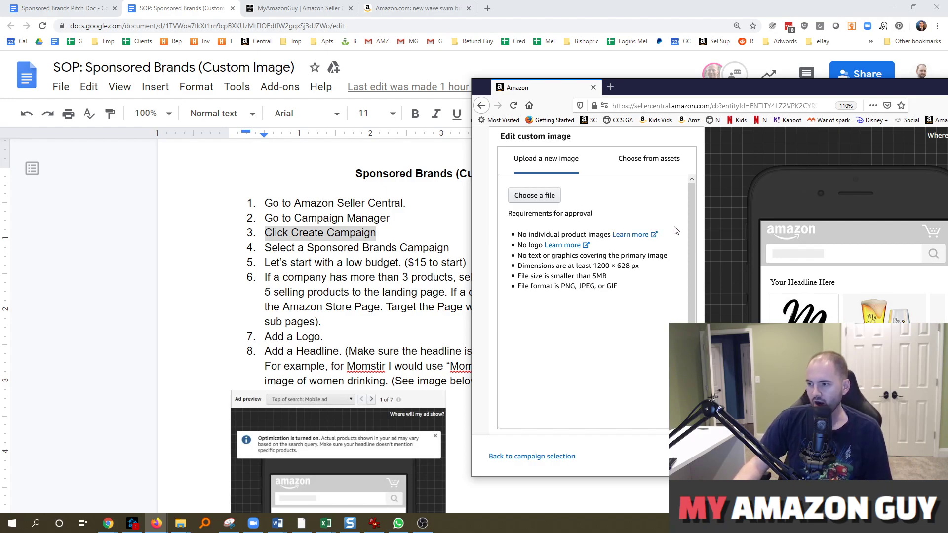
pyautogui.moveTo(698, 87); pyautogui.dragTo(568, 41)
pyautogui.scroll(-2, 770, 282)
pyautogui.scroll(2, 760, 274)
pyautogui.scroll(-2, 740, 272)
pyautogui.scroll(3, 719, 270)
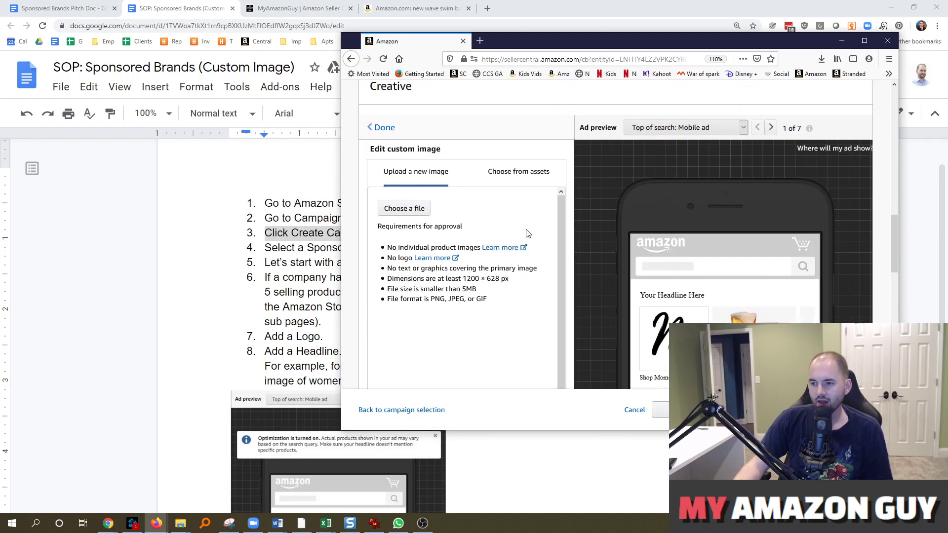
pyautogui.moveTo(530, 42); pyautogui.dragTo(528, 39)
pyautogui.scroll(-1, 632, 241)
pyautogui.scroll(-5, 632, 242)
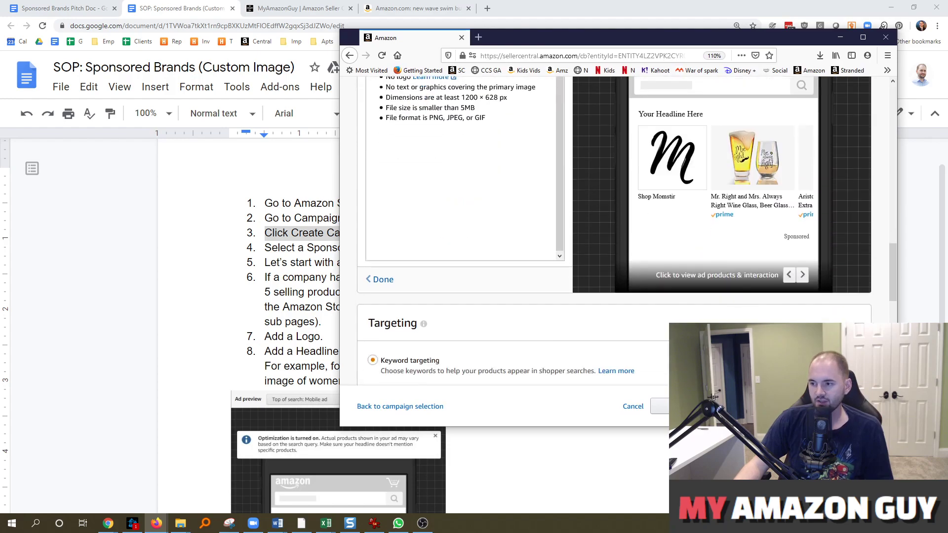
pyautogui.scroll(-2, 454, 275)
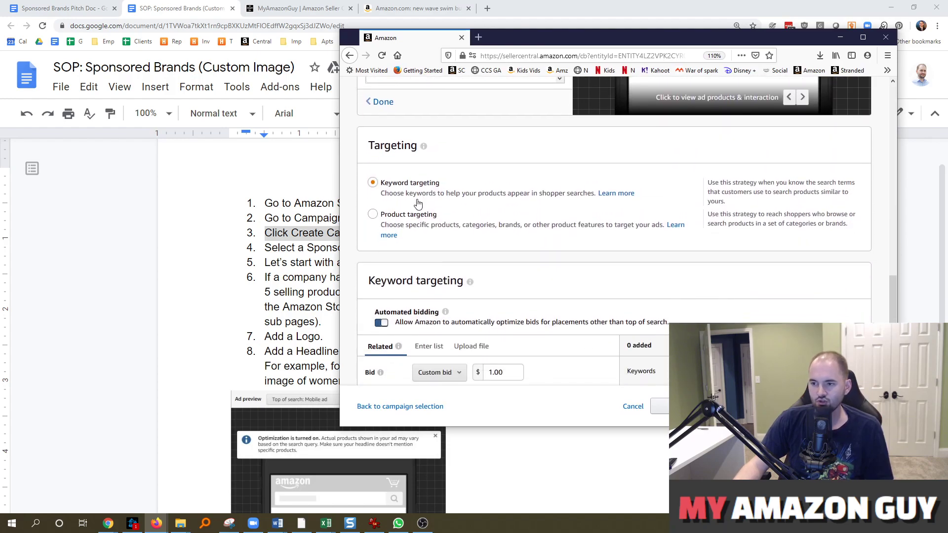
pyautogui.moveTo(525, 43); pyautogui.dragTo(479, 51)
pyautogui.scroll(-4, 472, 292)
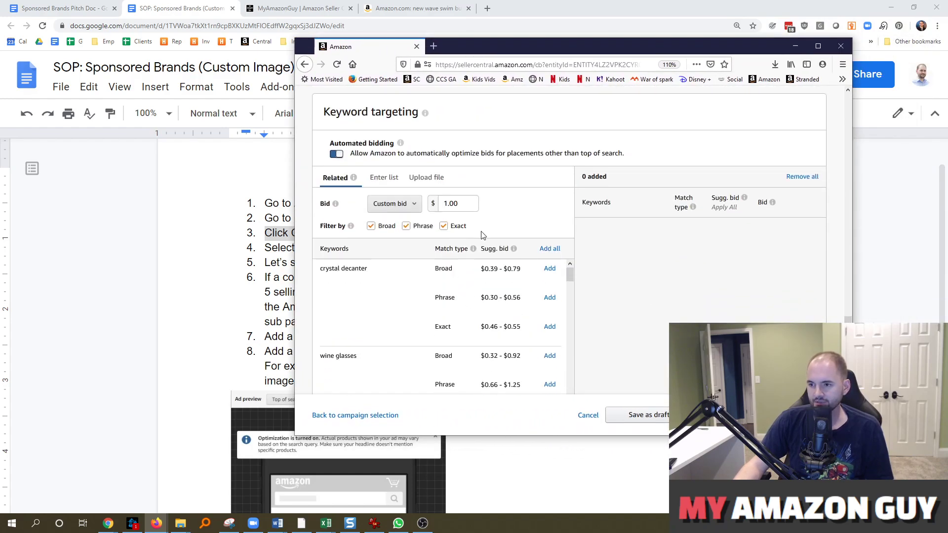
pyautogui.scroll(-2, 482, 234)
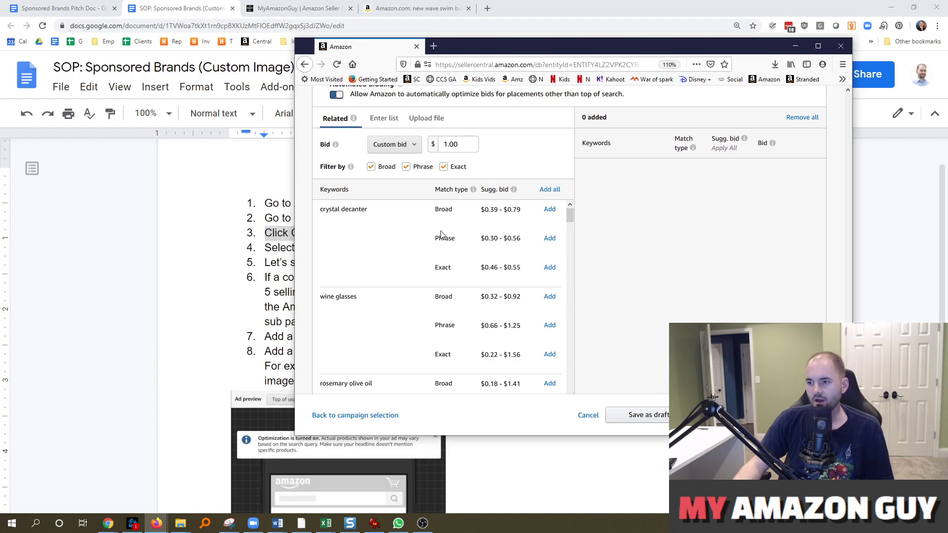
pyautogui.scroll(-2, 415, 251)
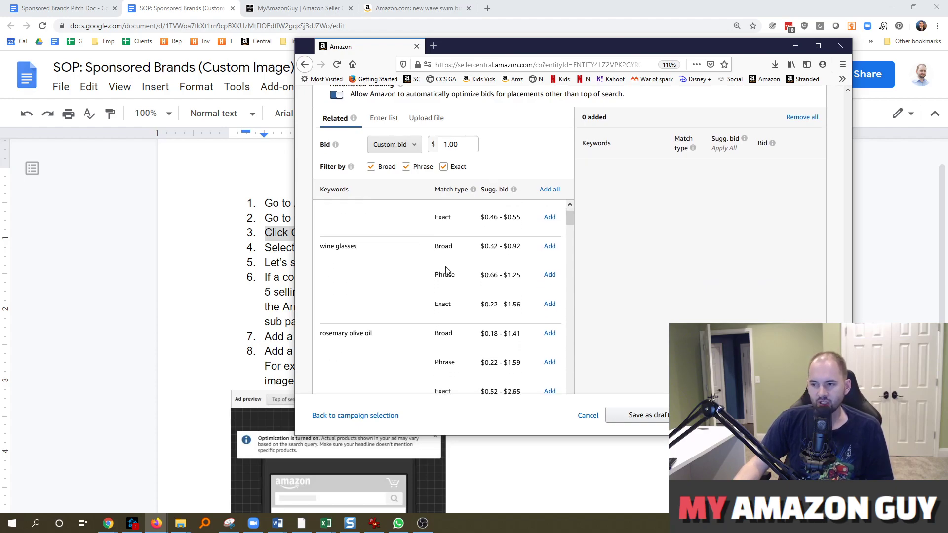
pyautogui.scroll(2, 433, 290)
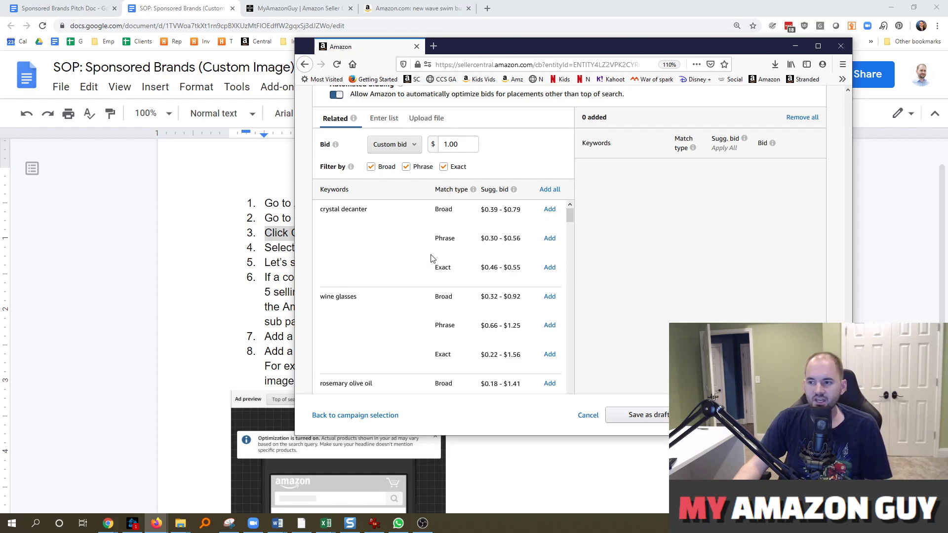
pyautogui.scroll(2, 442, 238)
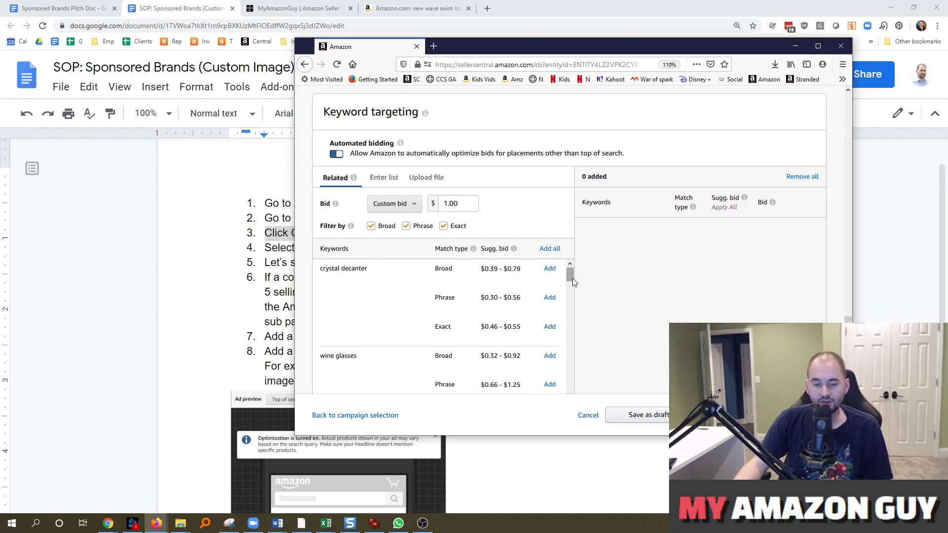
pyautogui.moveTo(569, 275); pyautogui.dragTo(580, 285)
pyautogui.scroll(-2, 604, 296)
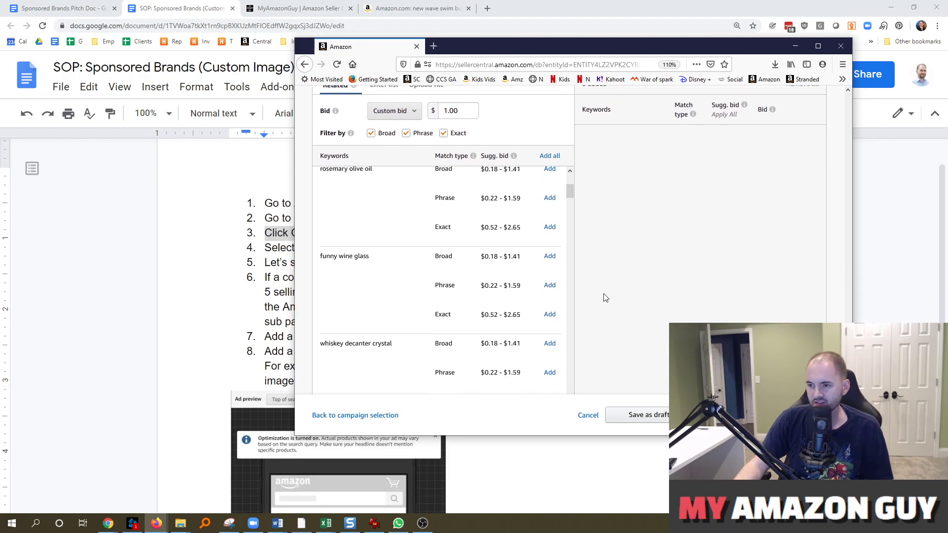
pyautogui.moveTo(570, 164); pyautogui.dragTo(586, 178)
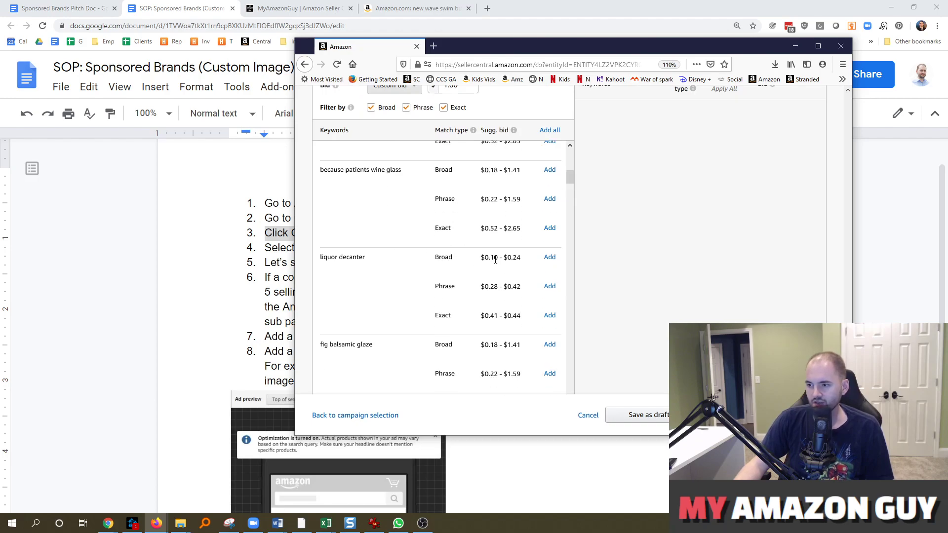
pyautogui.moveTo(489, 257); pyautogui.dragTo(518, 257)
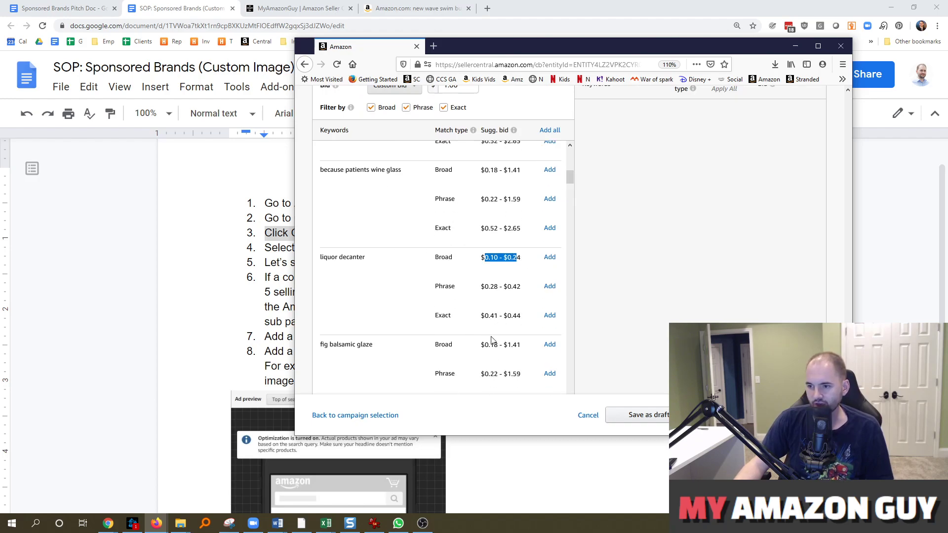
pyautogui.scroll(-2, 491, 340)
pyautogui.scroll(3, 530, 280)
pyautogui.scroll(2, 530, 280)
pyautogui.moveTo(573, 173); pyautogui.dragTo(572, 153)
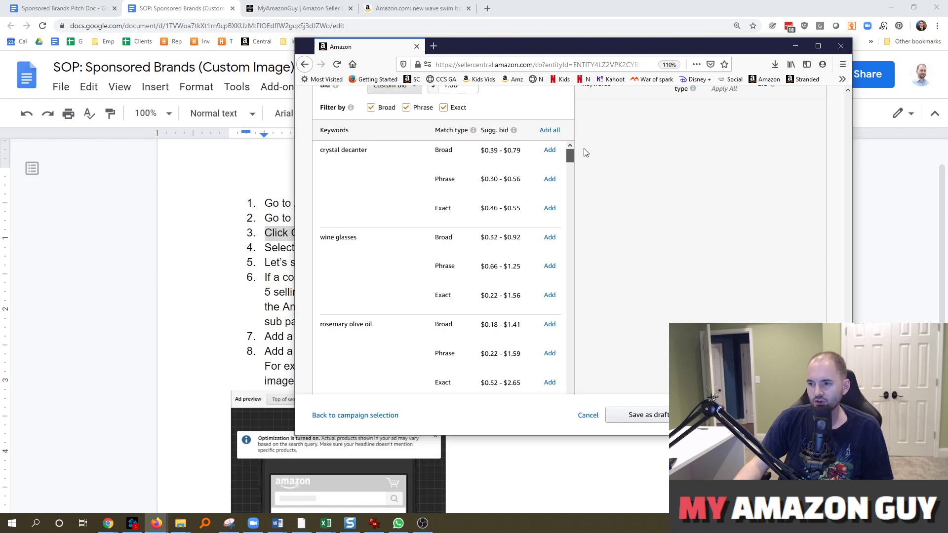
pyautogui.scroll(5, 518, 239)
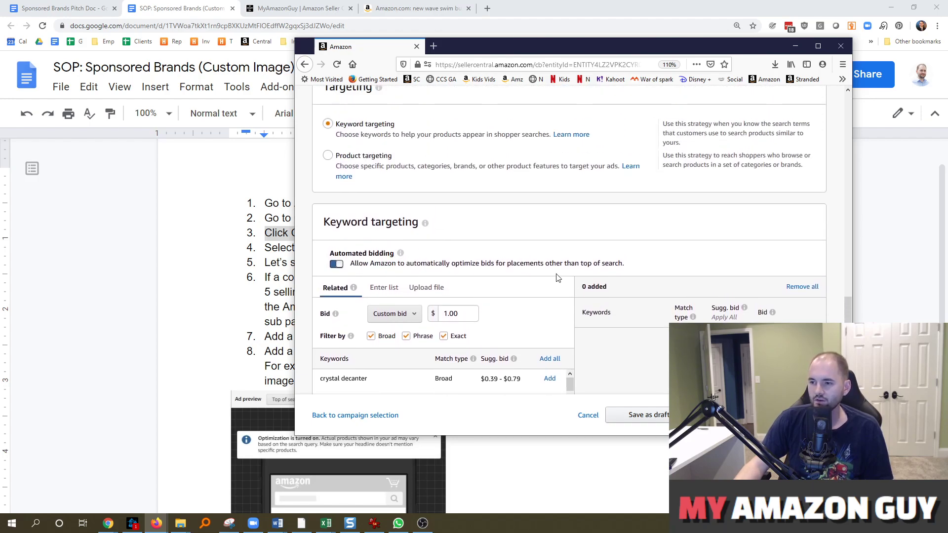
pyautogui.scroll(2, 556, 277)
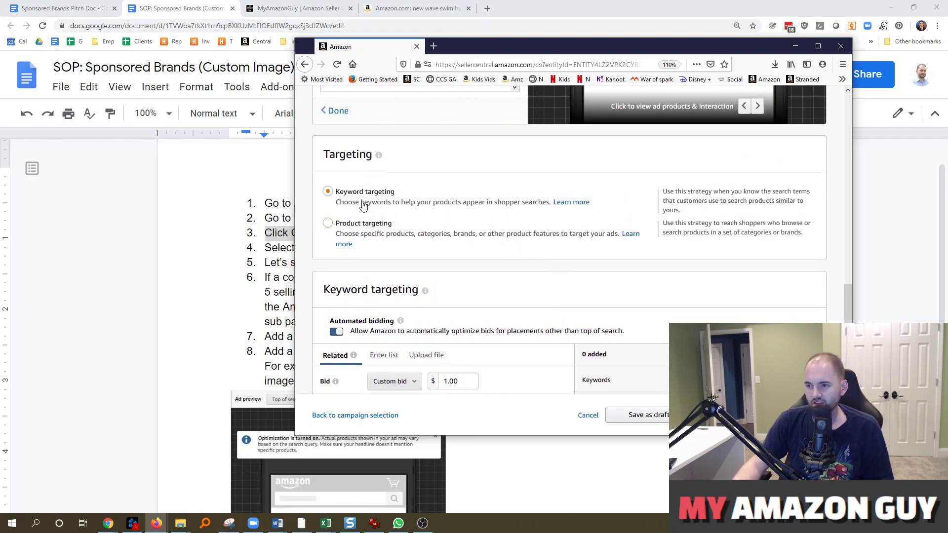
# Switch to product targeting, check Categories Suggested and Search, then browse the 197 suggested Individual Products
pyautogui.click(327, 223)
pyautogui.scroll(-3, 428, 233)
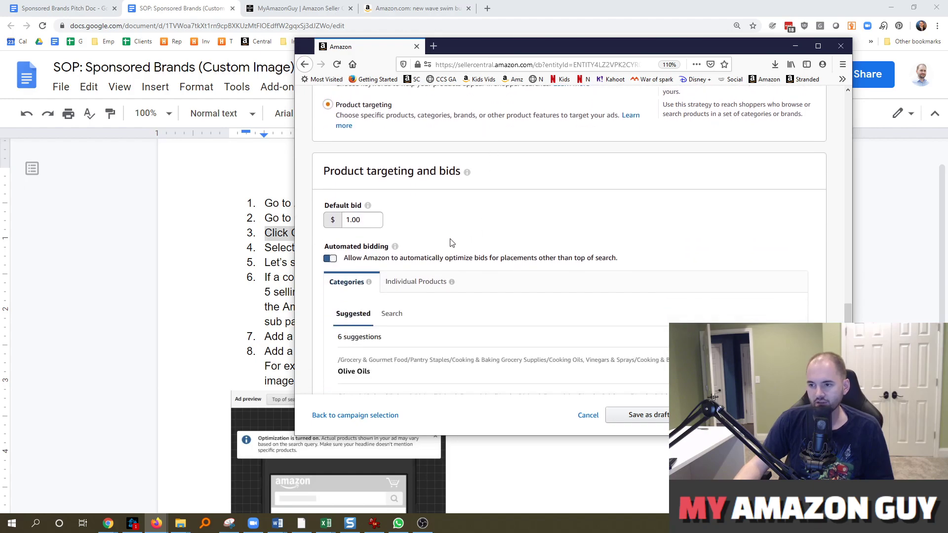
pyautogui.scroll(-3, 531, 205)
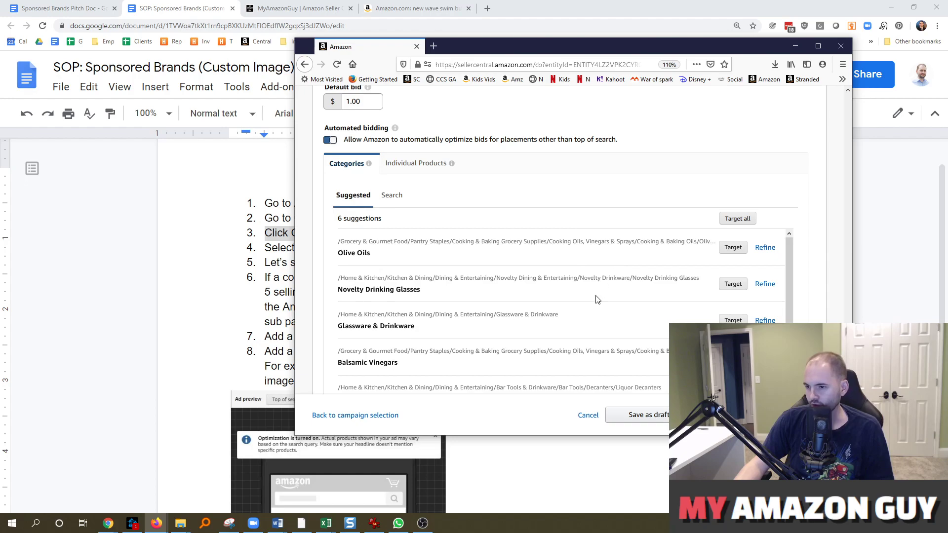
pyautogui.scroll(-1, 742, 248)
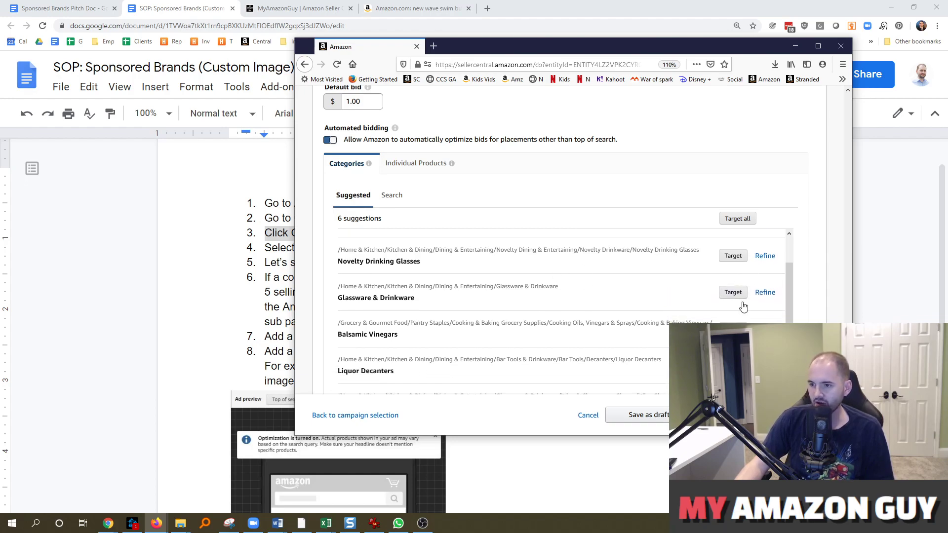
pyautogui.scroll(1, 384, 354)
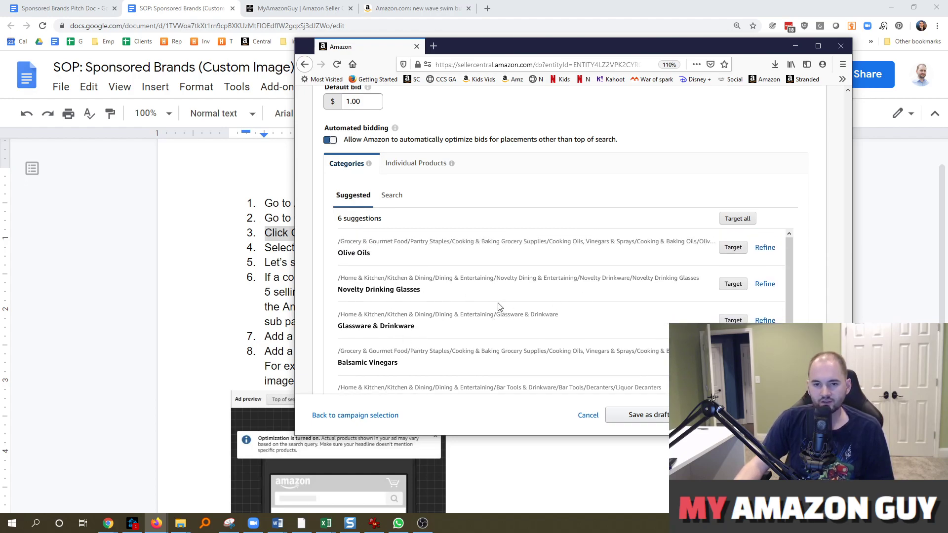
pyautogui.scroll(-1, 500, 307)
pyautogui.click(392, 196)
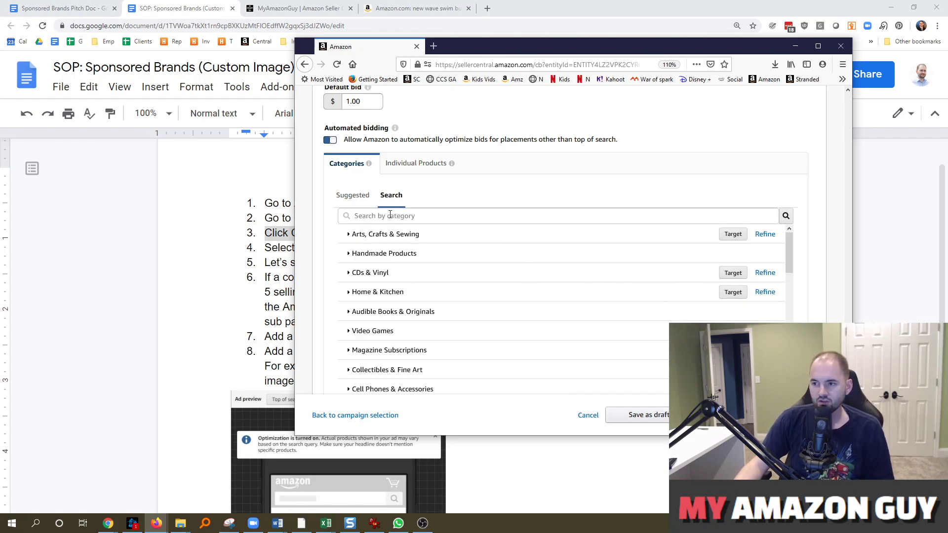
pyautogui.click(426, 169)
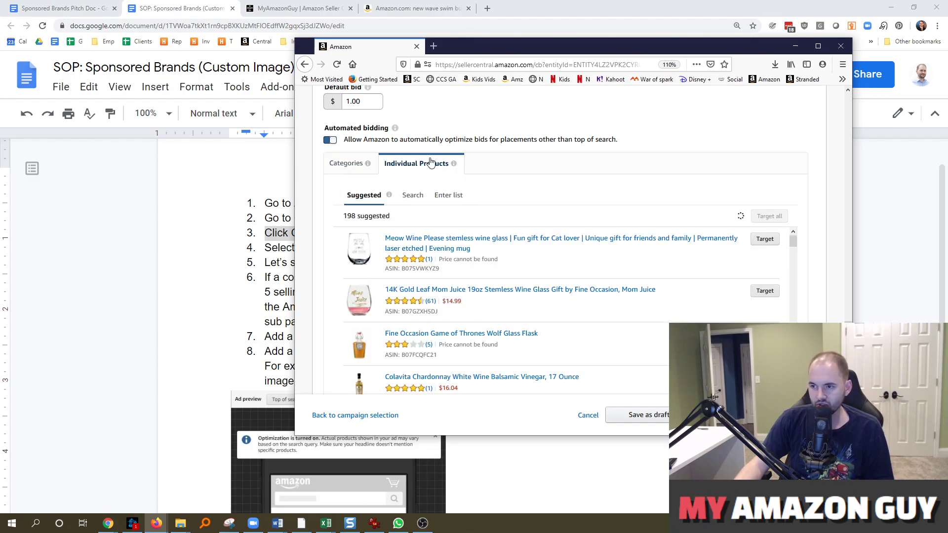
pyautogui.scroll(-5, 606, 293)
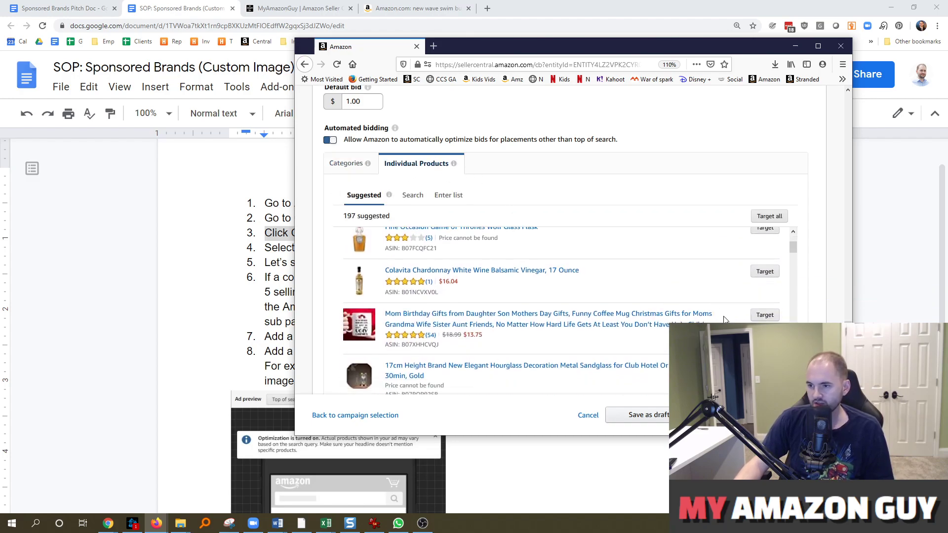
pyautogui.scroll(3, 513, 261)
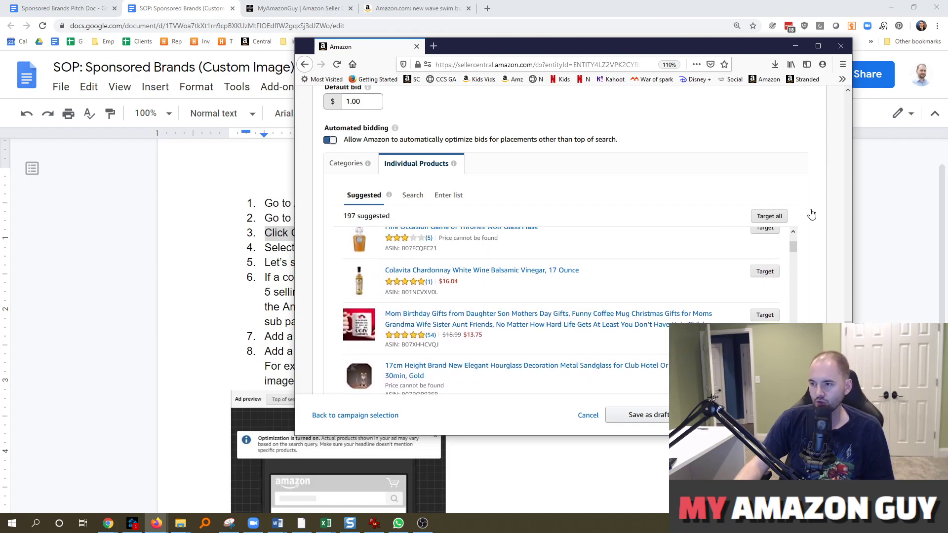
pyautogui.scroll(-3, 567, 247)
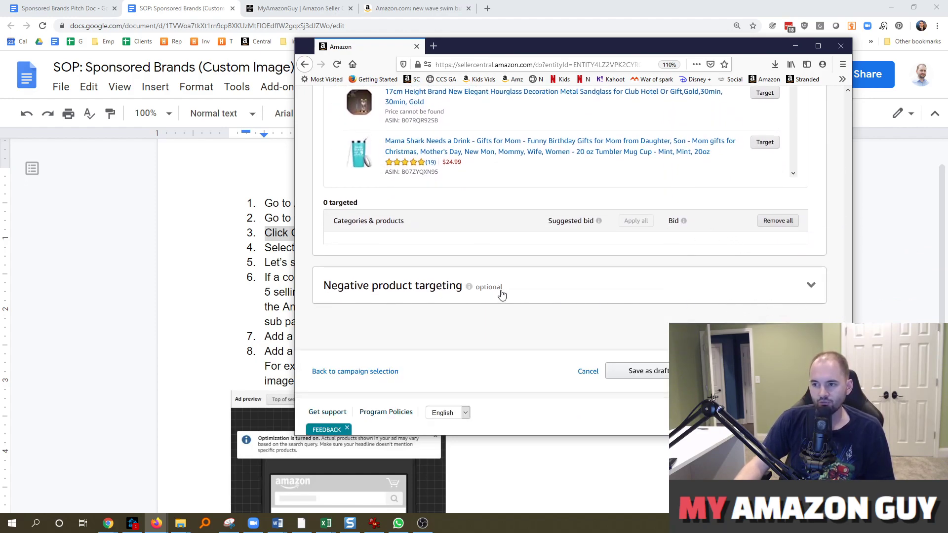
# Expand Negative product targeting to show Momstir under Exclude brands, then review the form
pyautogui.click(550, 291)
pyautogui.scroll(-3, 491, 316)
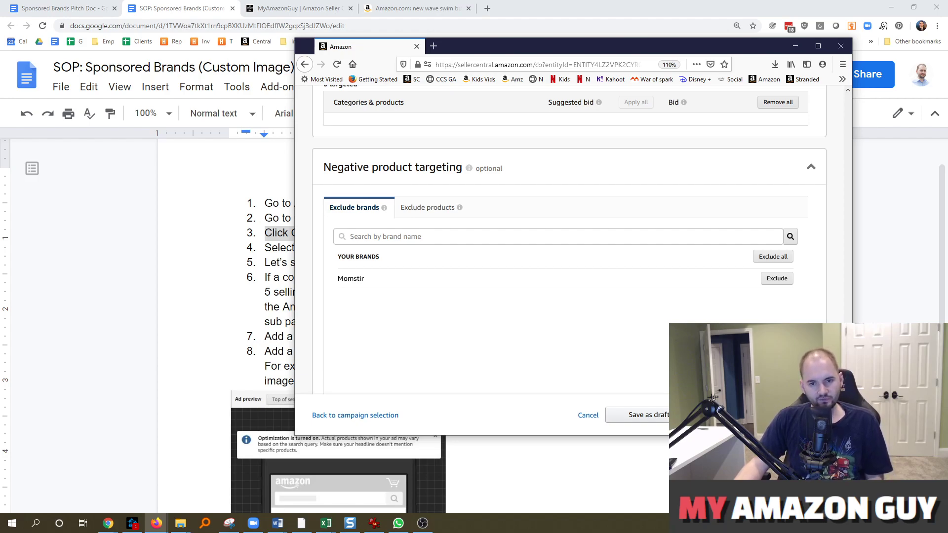
pyautogui.scroll(15, 610, 354)
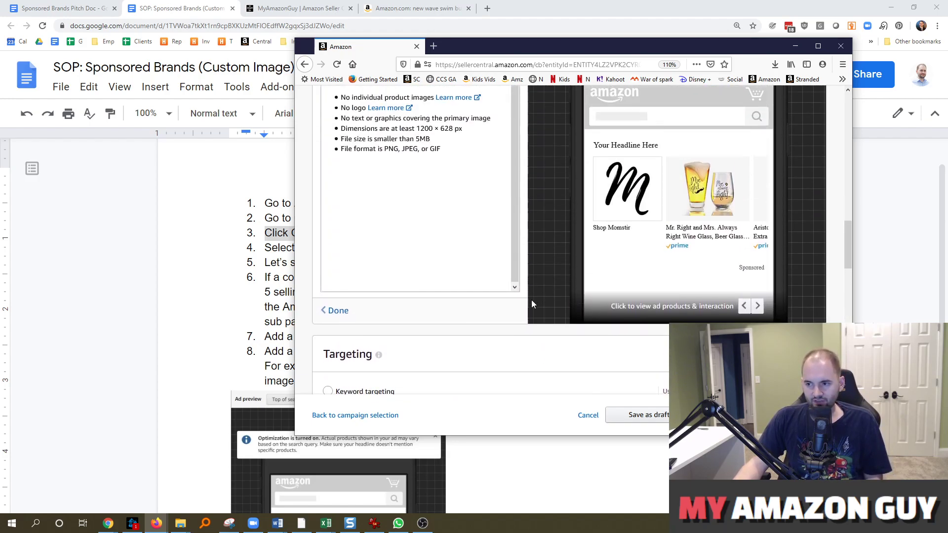
pyautogui.scroll(15, 537, 324)
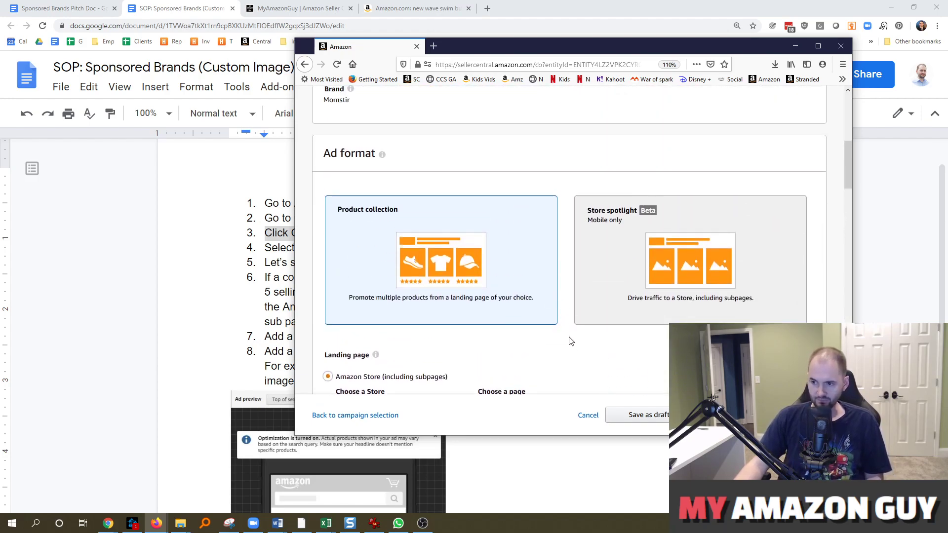
pyautogui.scroll(3, 564, 315)
pyautogui.scroll(-10, 535, 313)
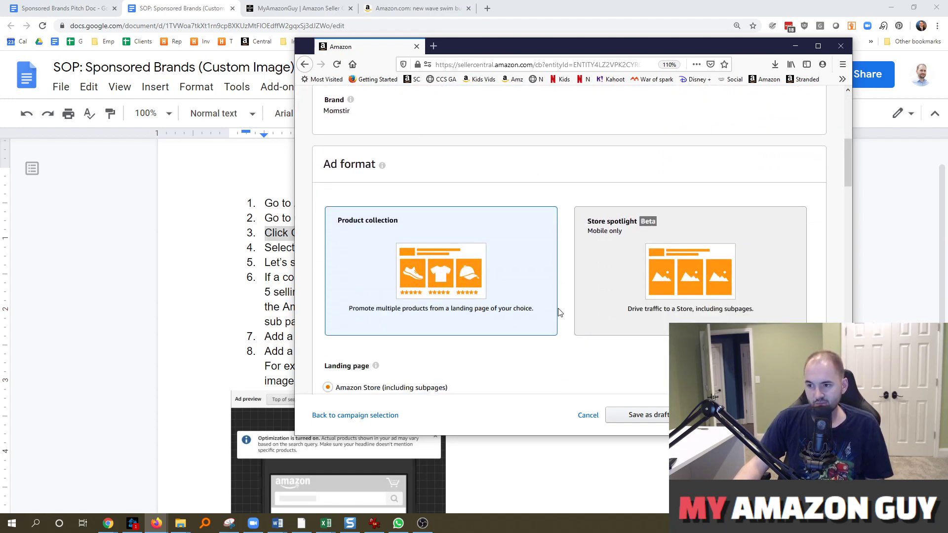
pyautogui.scroll(-10, 570, 270)
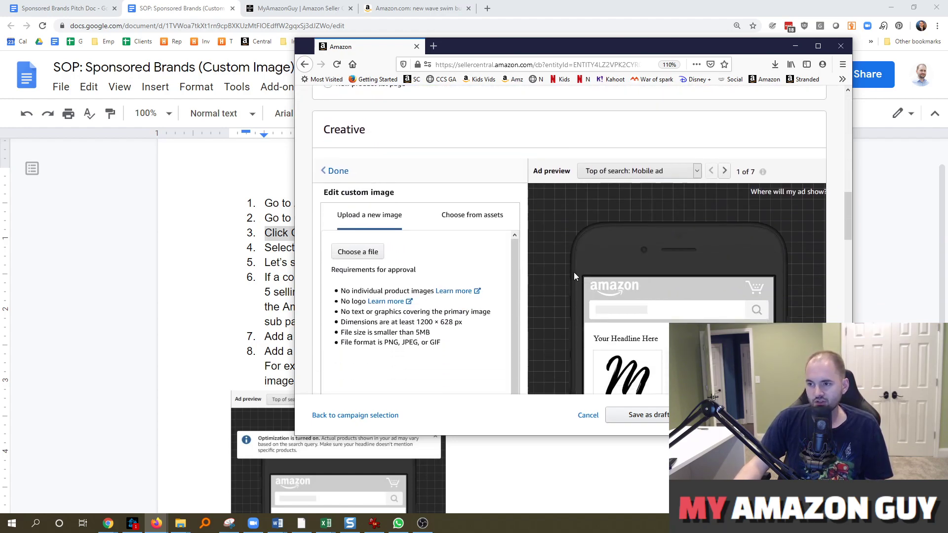
pyautogui.scroll(-2, 552, 262)
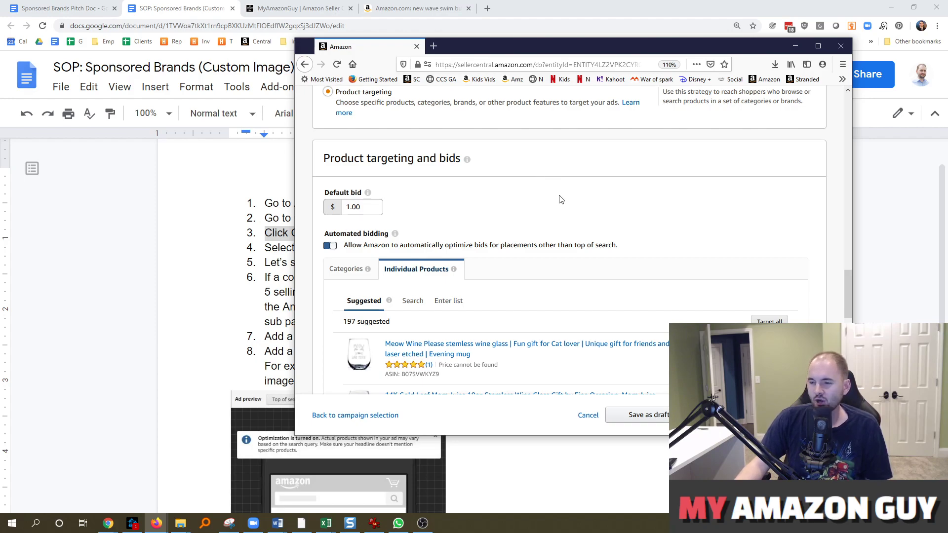
# Maximize the Firefox window and scroll up to the Product collection format and Home landing page
pyautogui.scroll(-1, 848, 283)
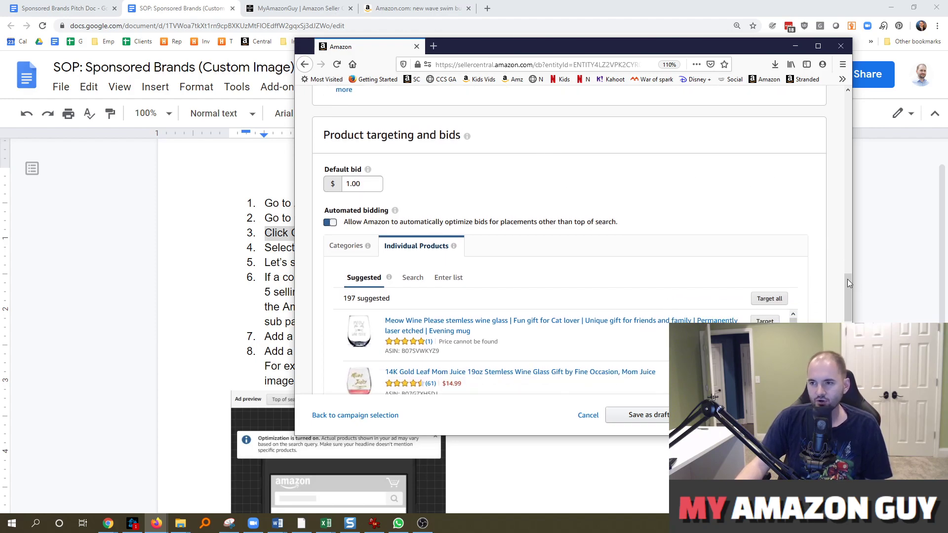
pyautogui.moveTo(508, 52); pyautogui.dragTo(379, 61)
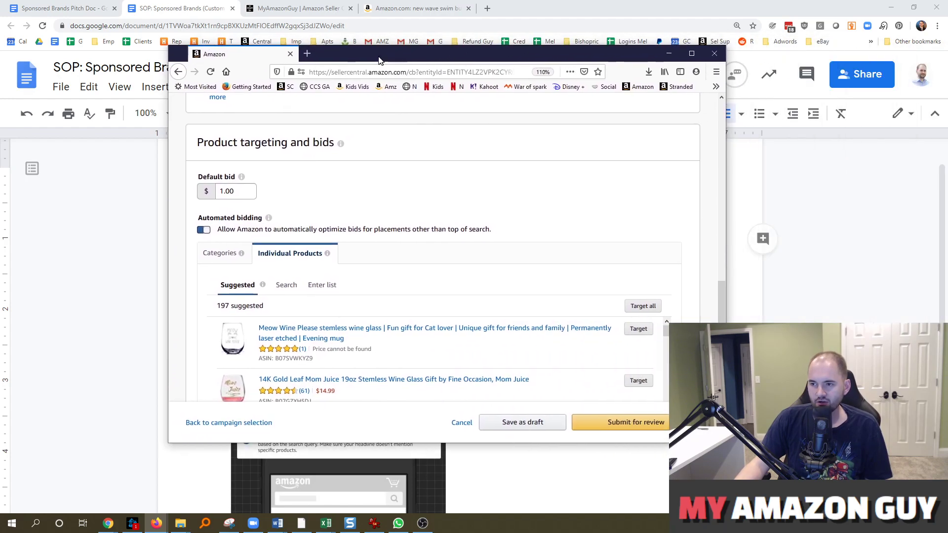
pyautogui.doubleClick(379, 60)
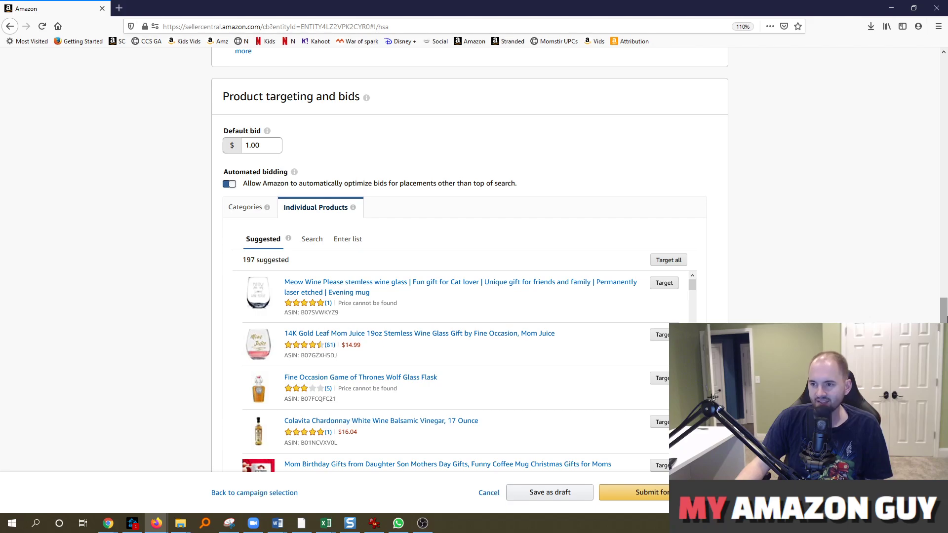
pyautogui.moveTo(944, 316); pyautogui.dragTo(945, 151)
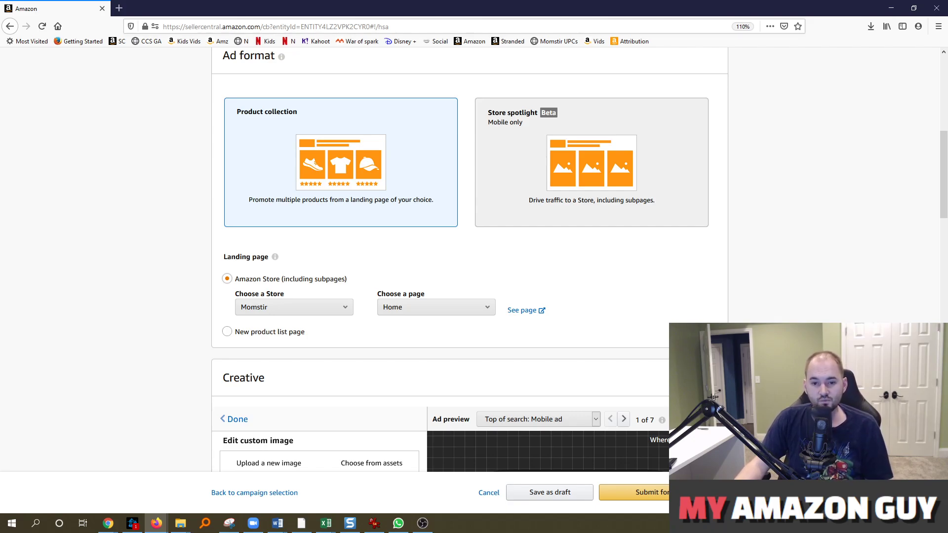
# In a new tab, load myamazonguy.com and go to Services > Advertising Management
pyautogui.click(119, 8)
pyautogui.write('my')
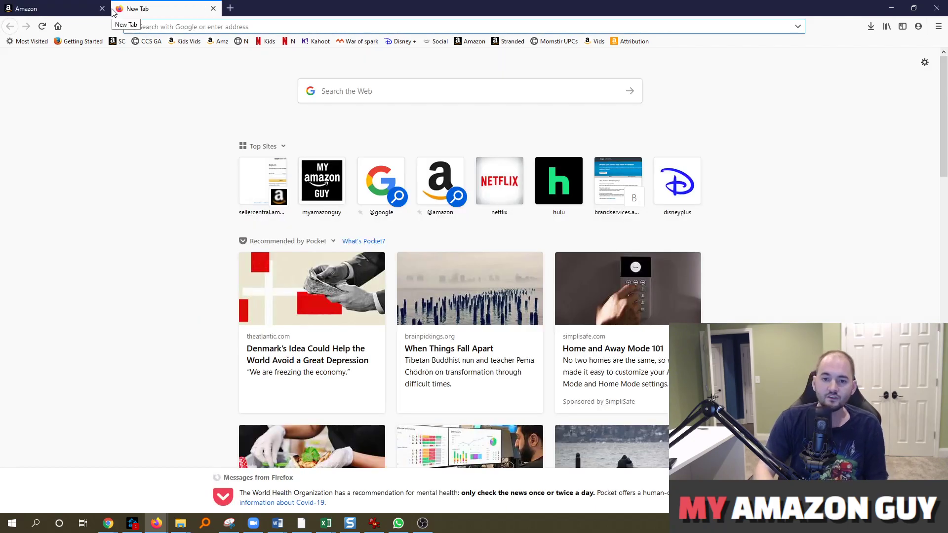
pyautogui.press('Return')
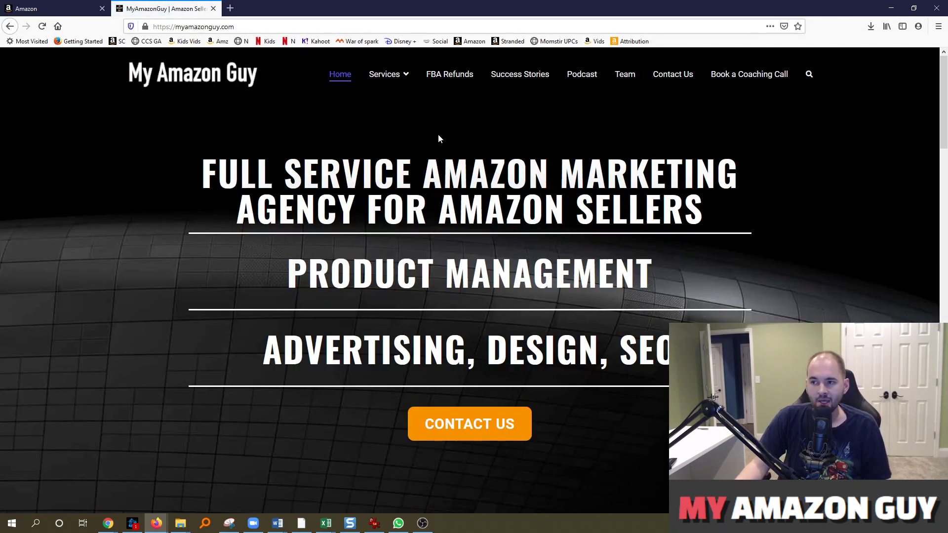
pyautogui.moveTo(402, 79)
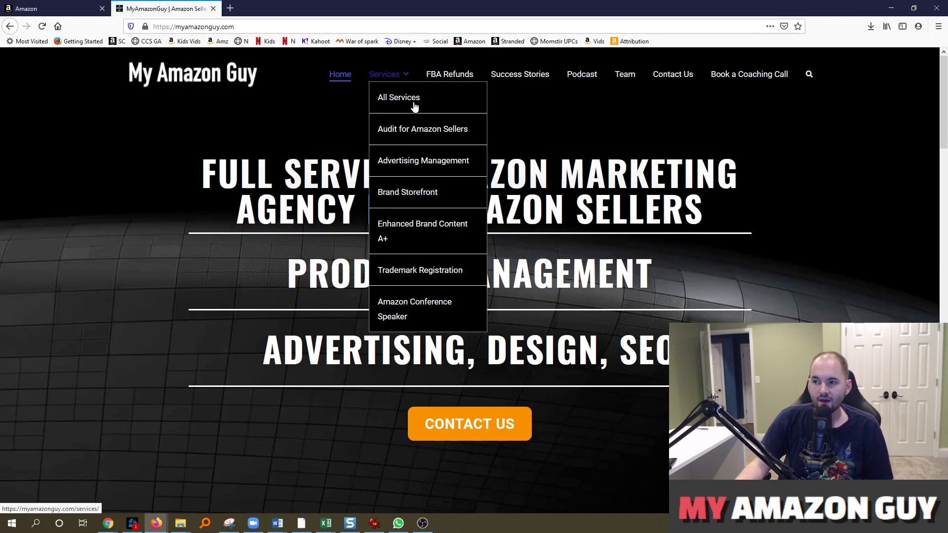
pyautogui.click(414, 161)
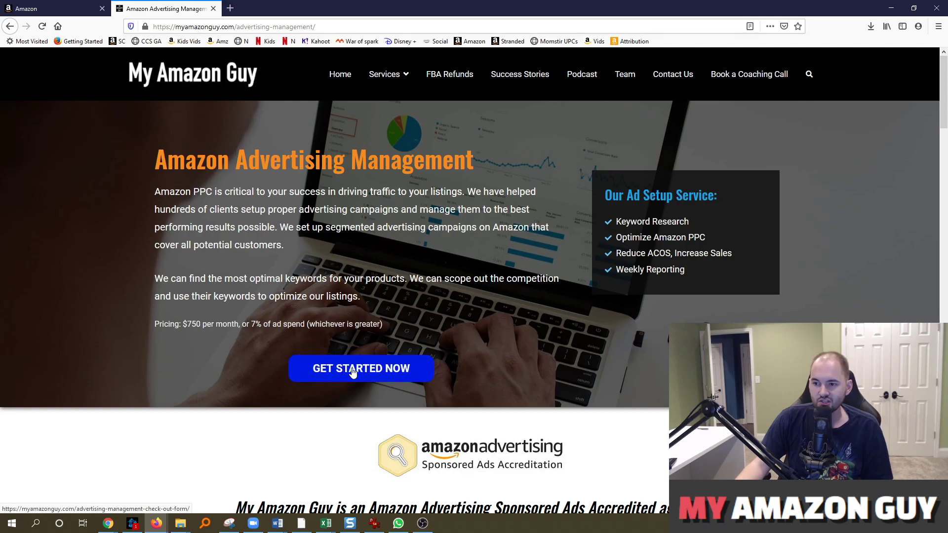